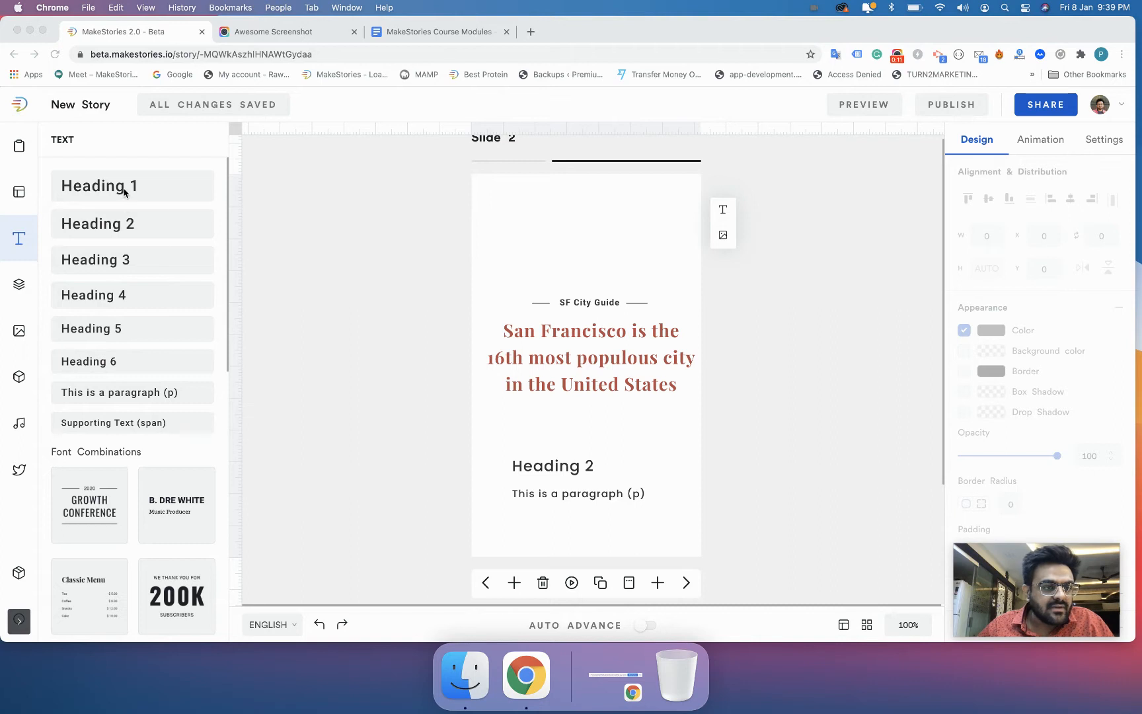
Open the layer list and compare the layers of slide 1 with those of slide 2
scroll(133, 450, down, 3)
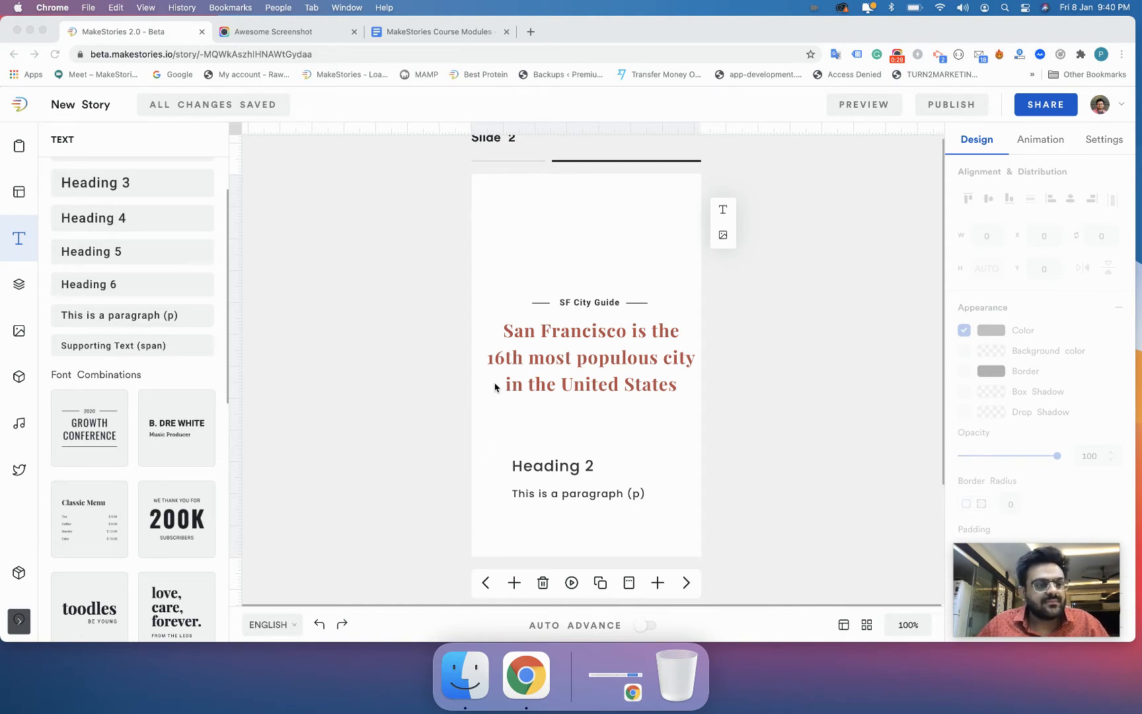
click(19, 287)
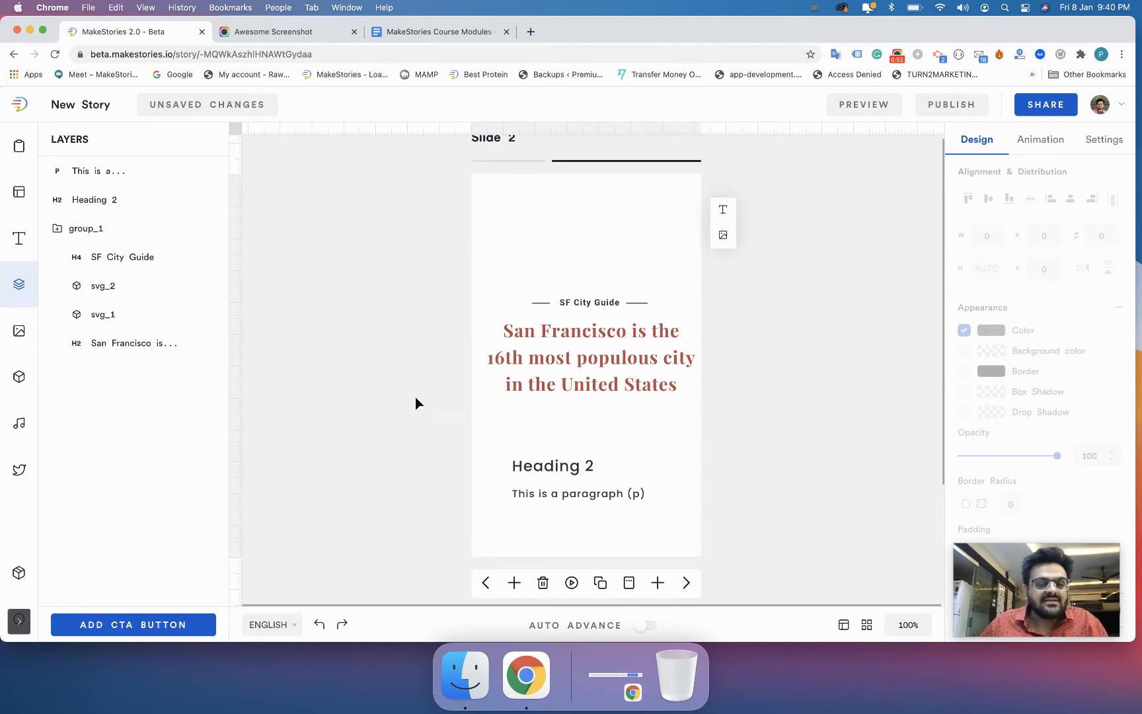
click(485, 583)
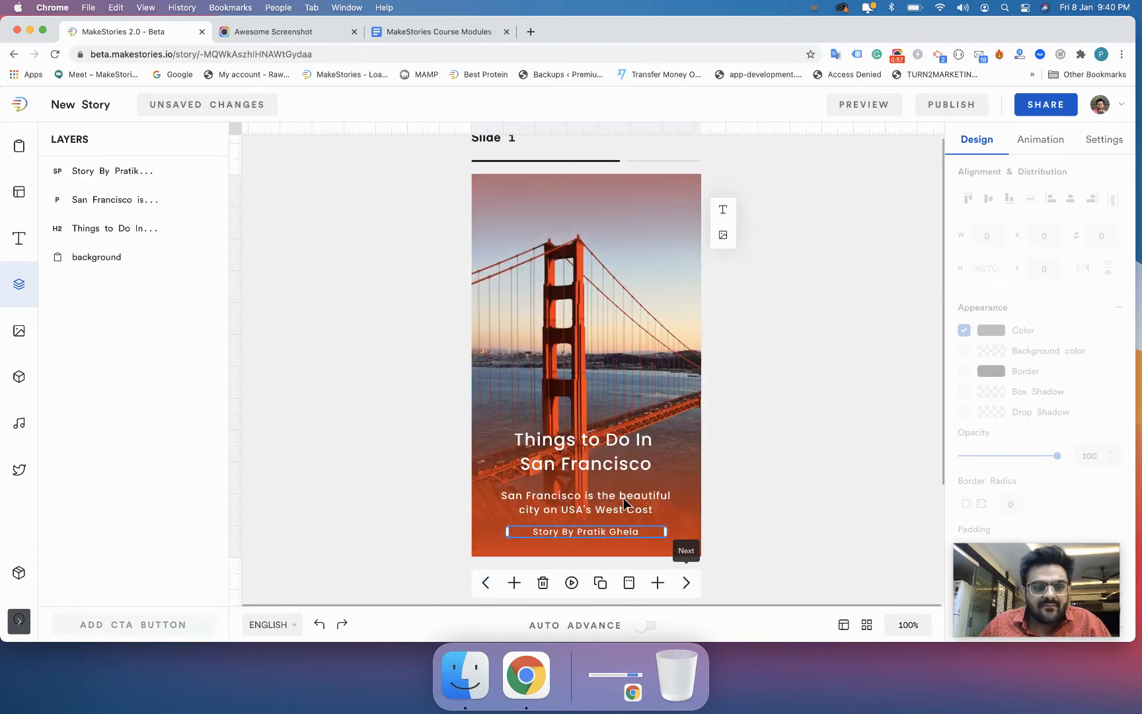
click(687, 583)
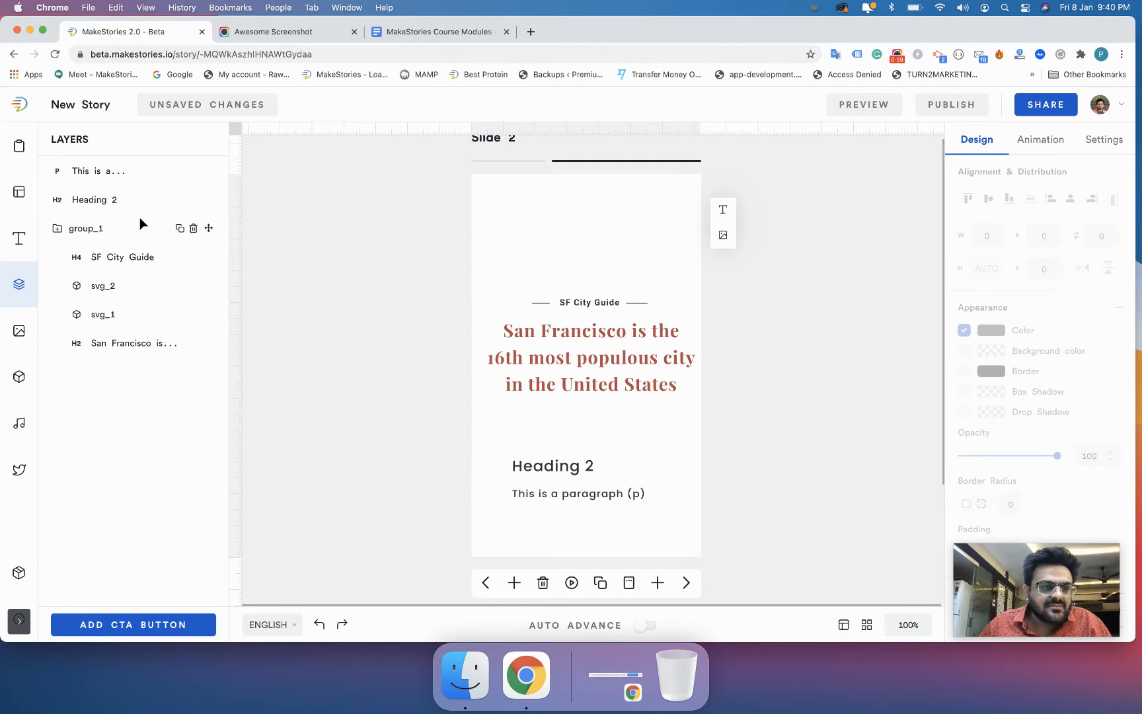
click(552, 476)
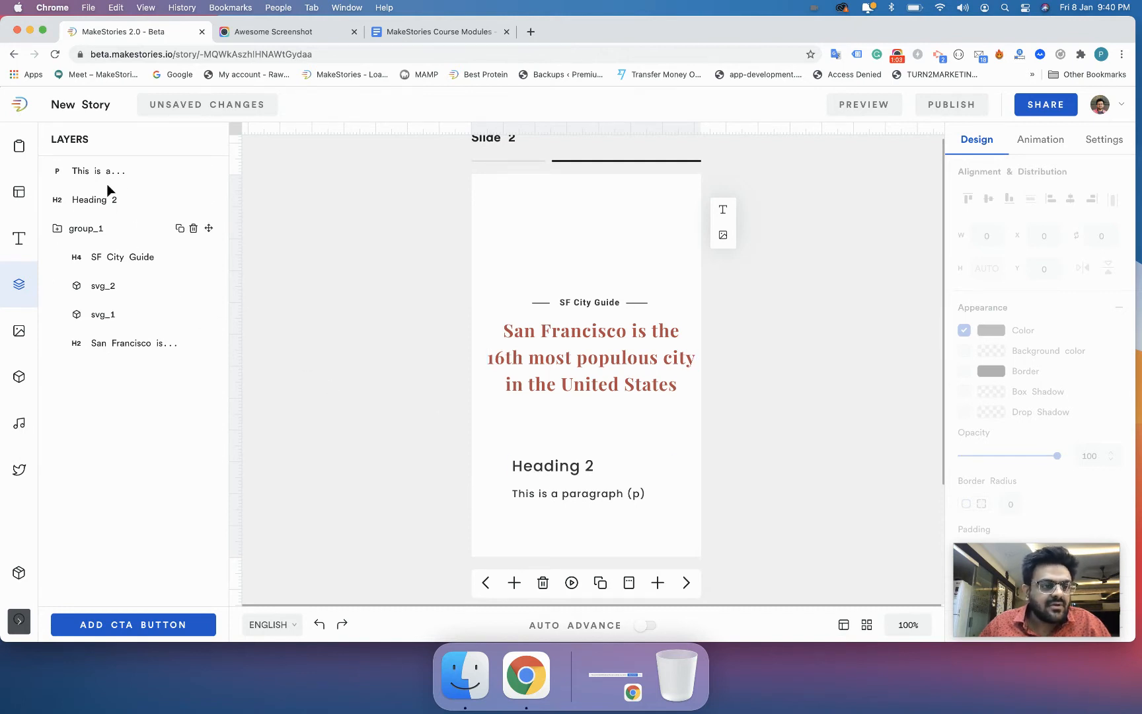
Add the free San Francisco photo of the cable car on a street to slide 2
click(19, 330)
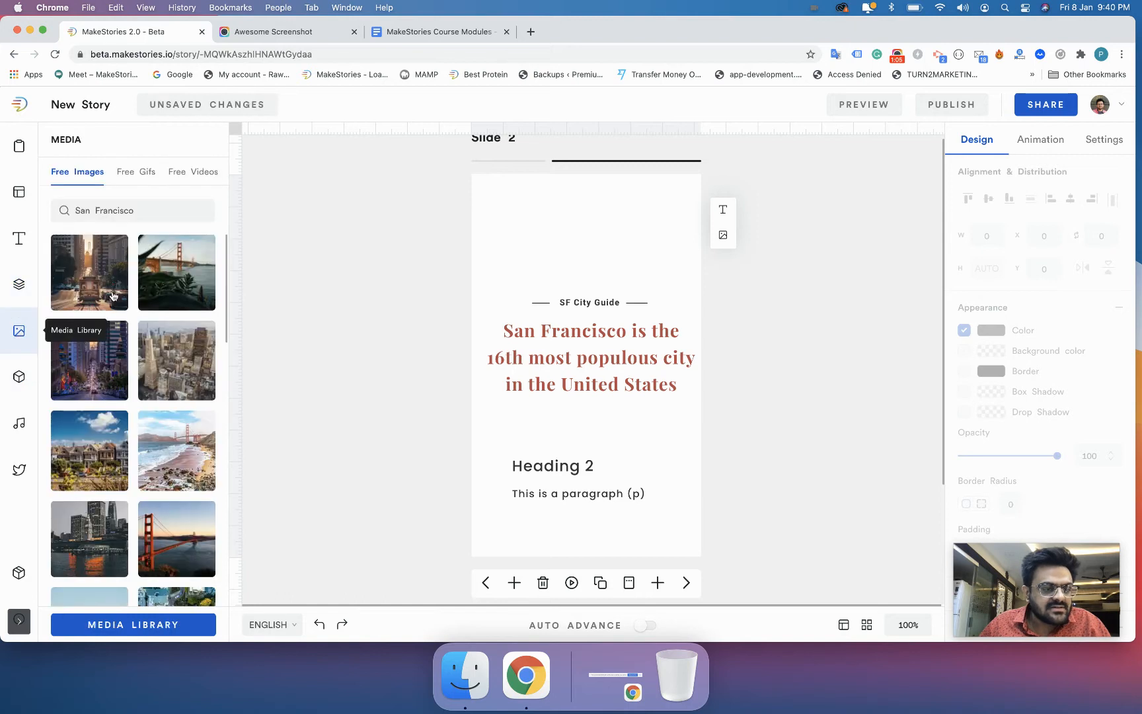
click(79, 275)
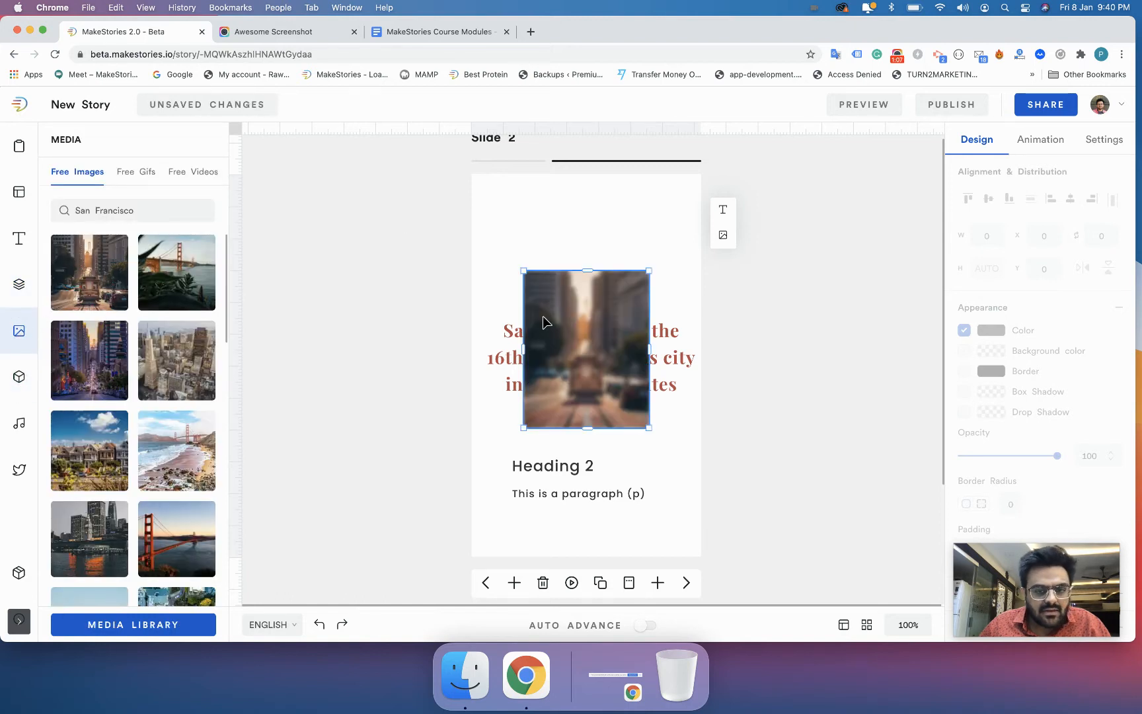
click(586, 320)
click(436, 313)
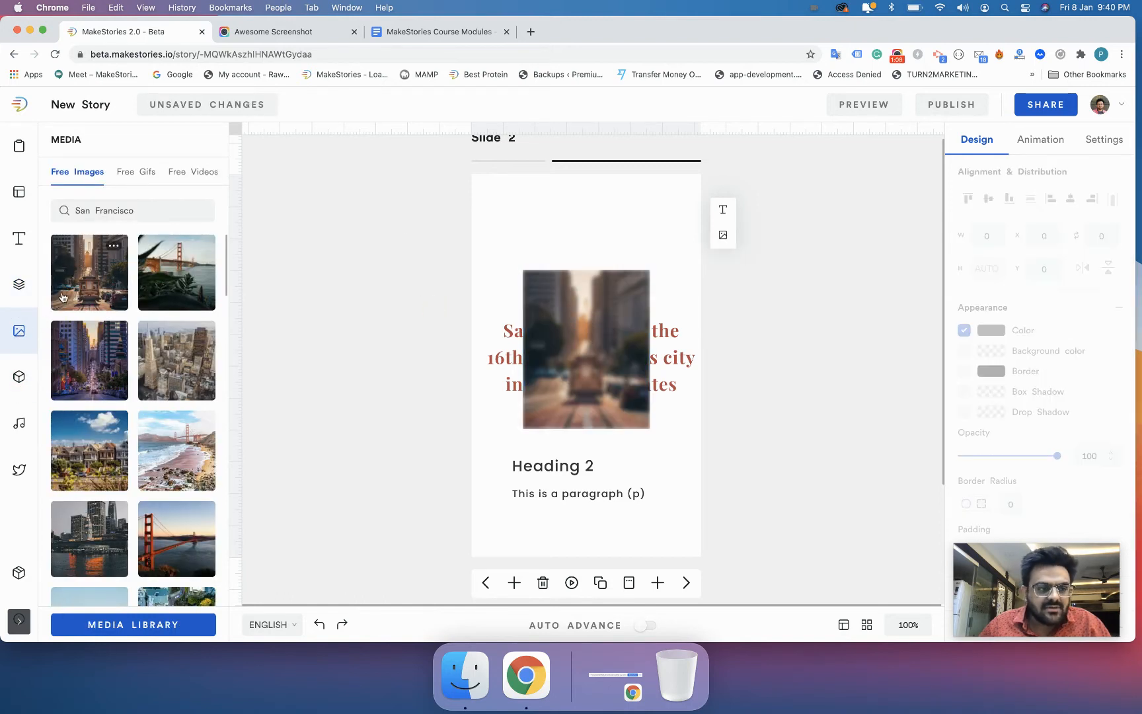
Examine in the layer list how the street photo and the SF City Guide text group are stacked on slide 2
click(19, 284)
click(534, 363)
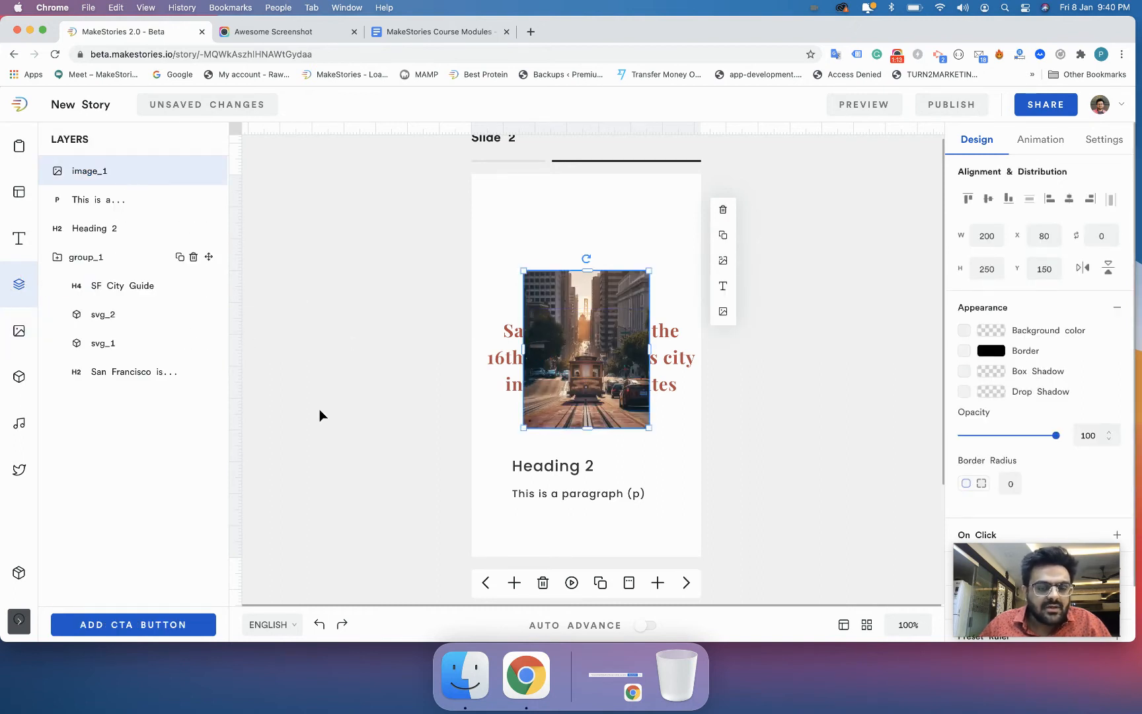
click(515, 395)
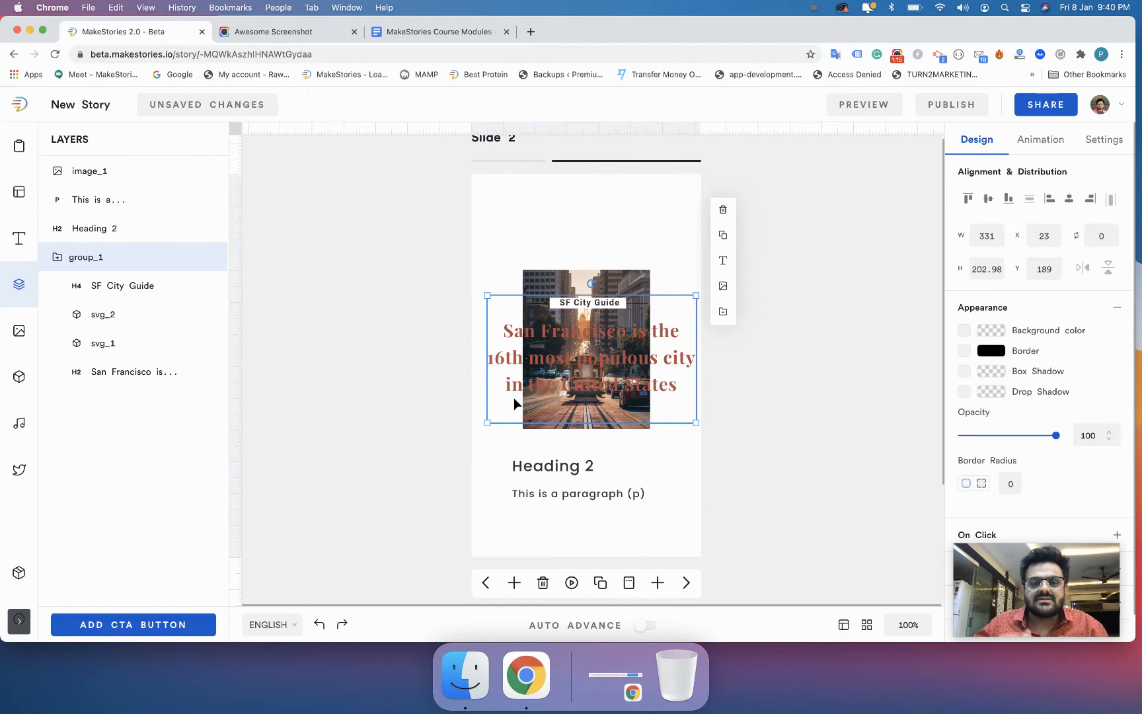
click(619, 343)
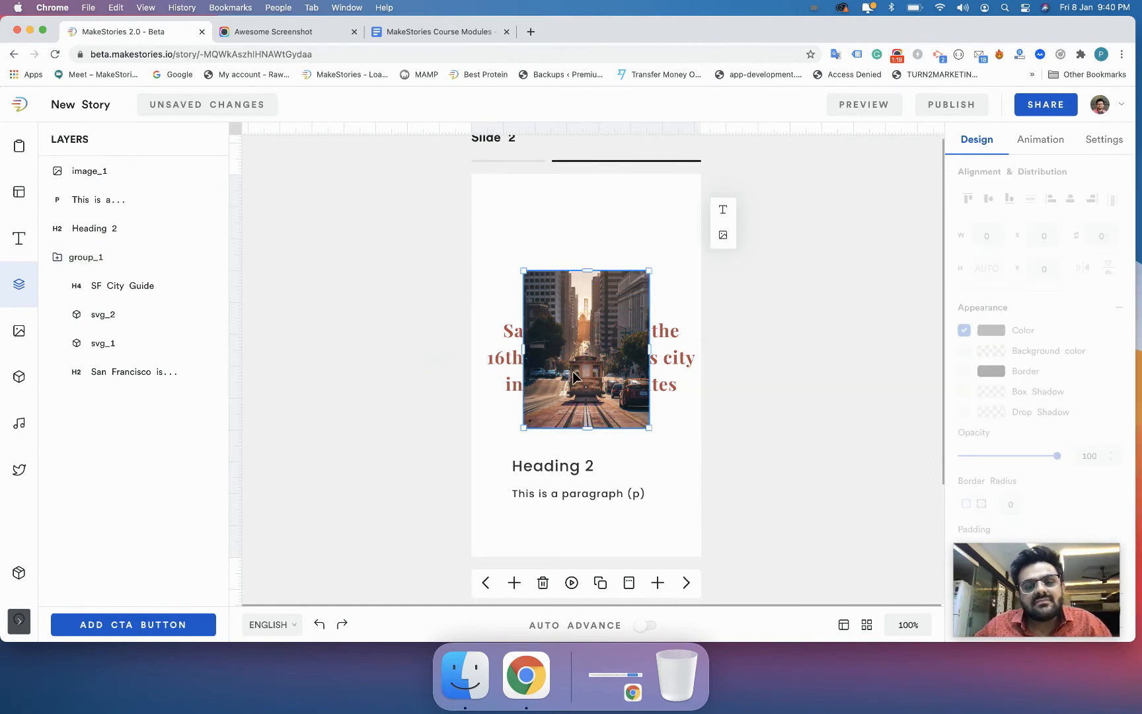
click(510, 373)
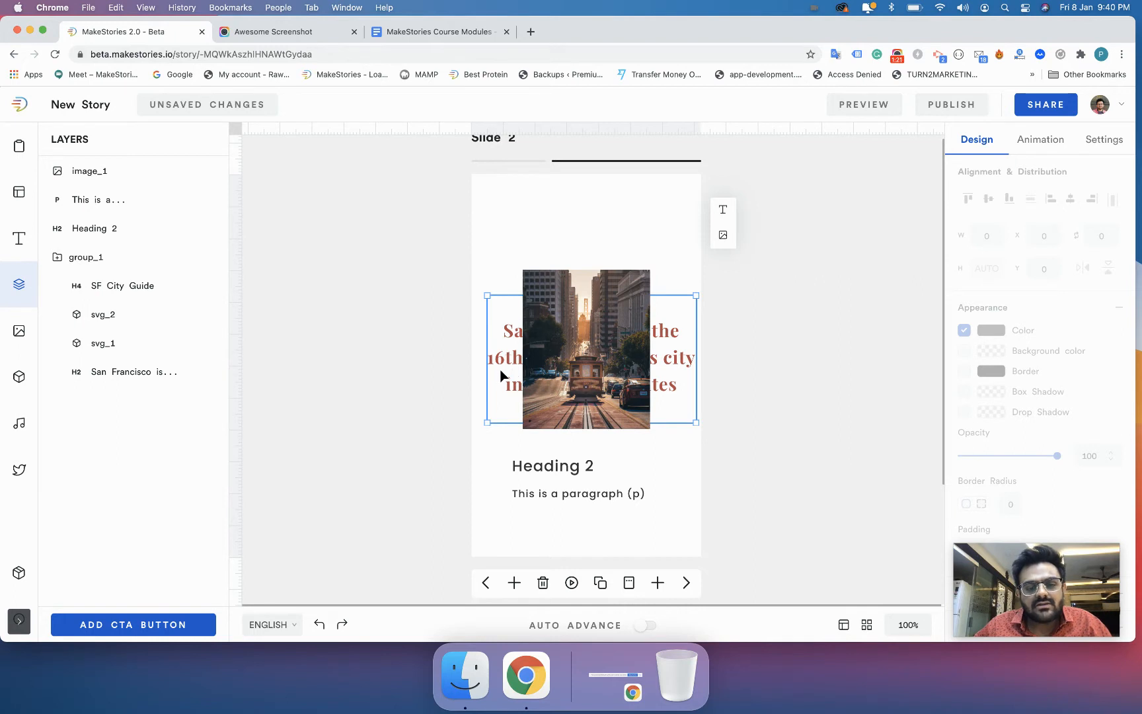
click(526, 372)
click(461, 369)
click(490, 352)
click(550, 346)
click(324, 319)
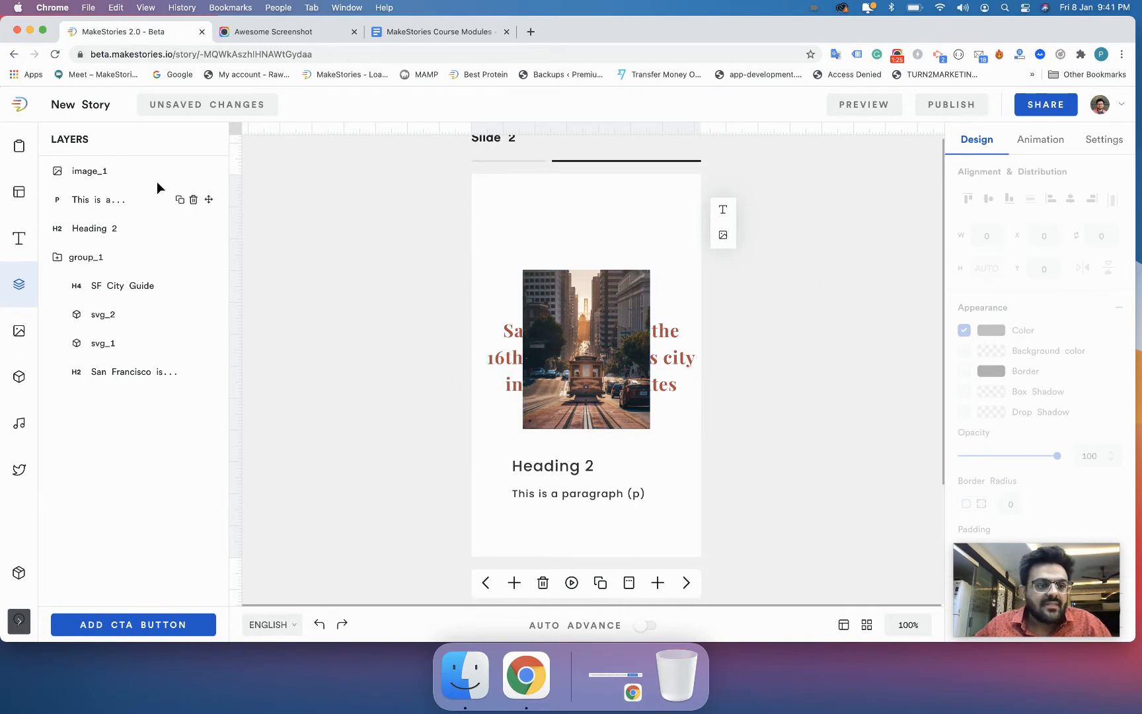
Move the street photo's layer below the San Francisco text group so it becomes the lowest layer
click(127, 177)
drag(209, 174, 204, 372)
click(375, 367)
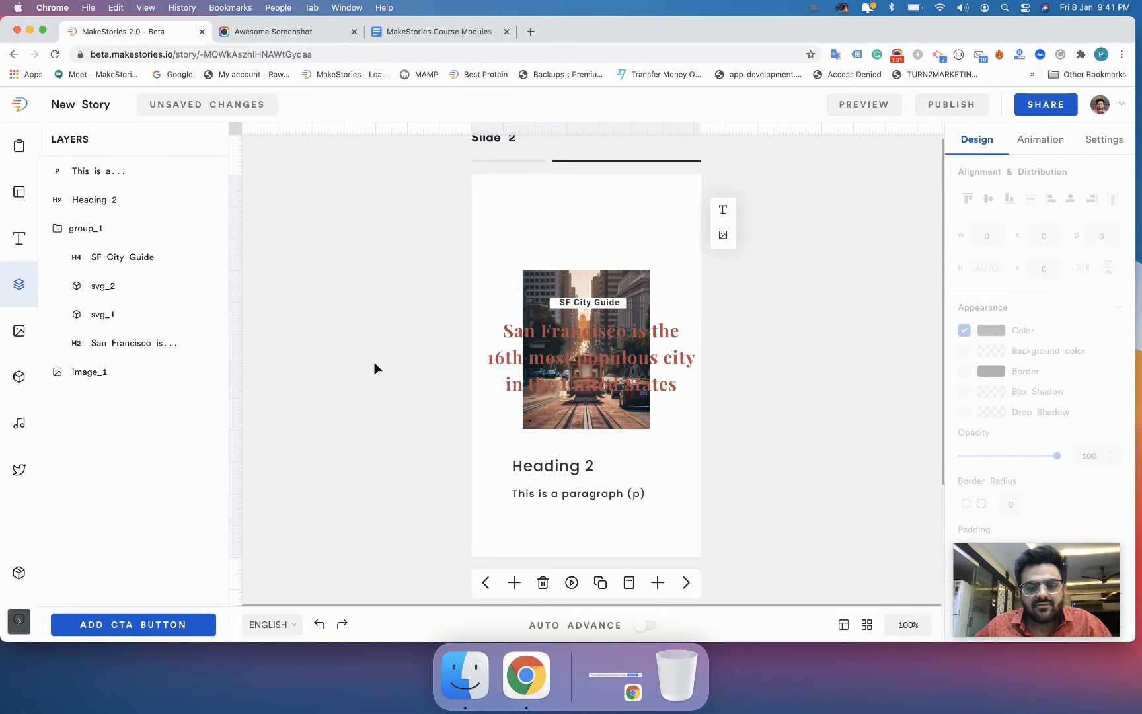
Check the new stacking order by selecting the photo, paragraph, Heading 2 and text group layers in turn
click(535, 423)
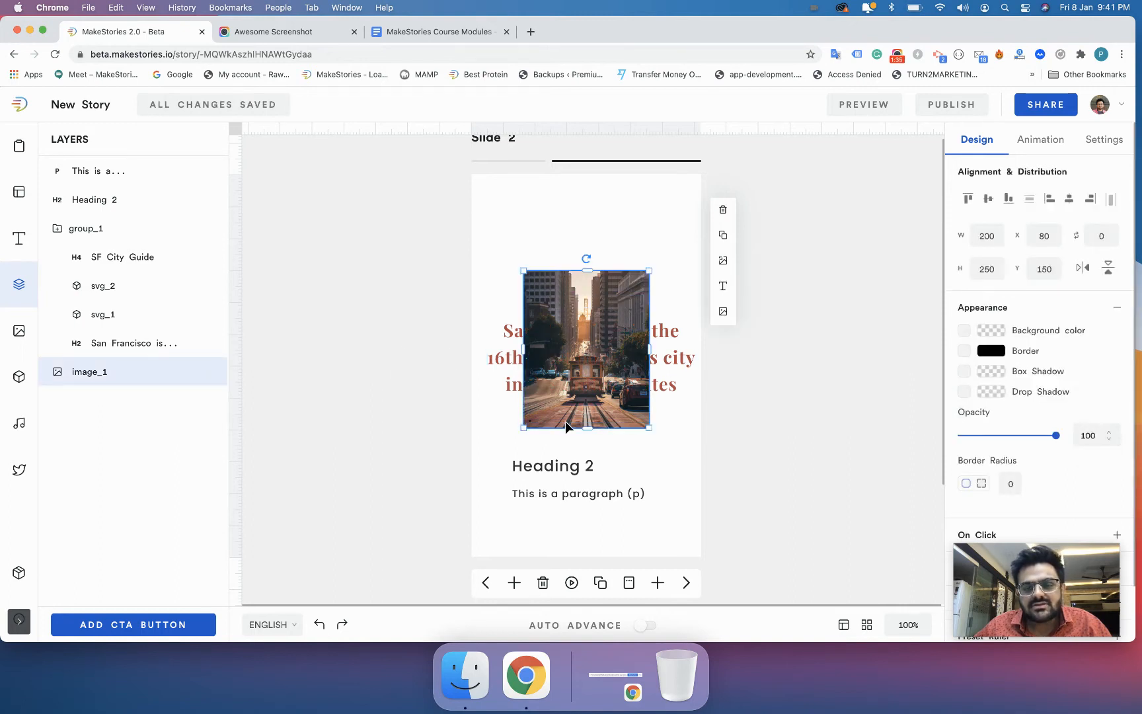
click(414, 425)
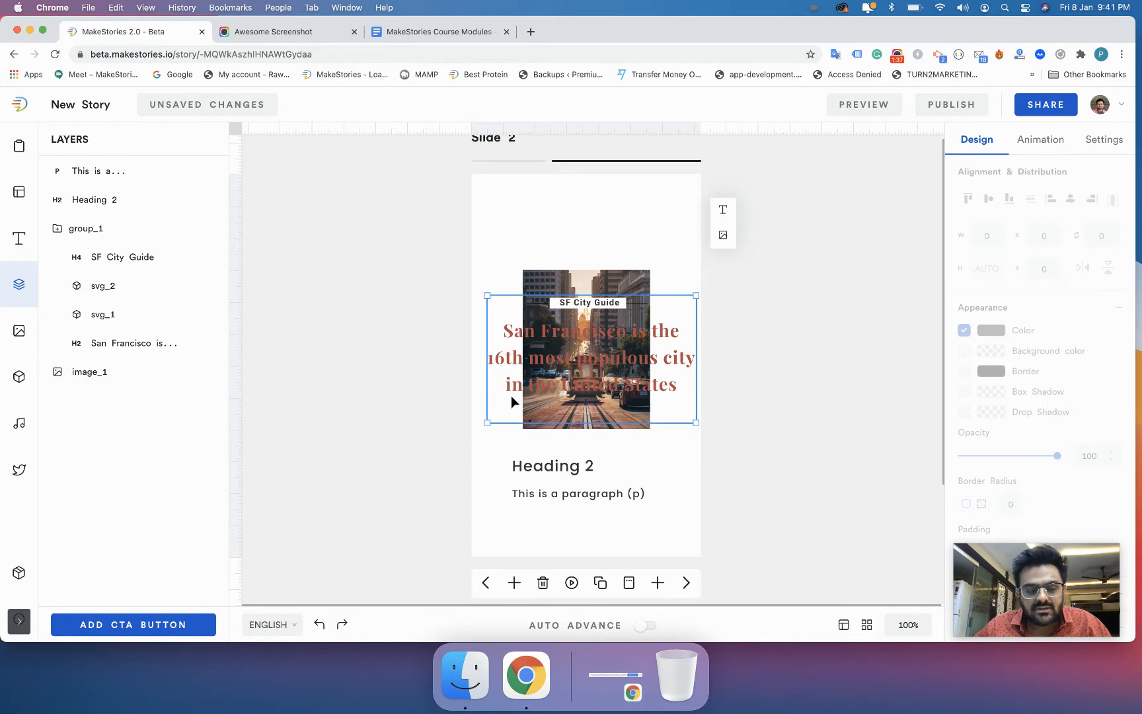
mouse_move(199, 371)
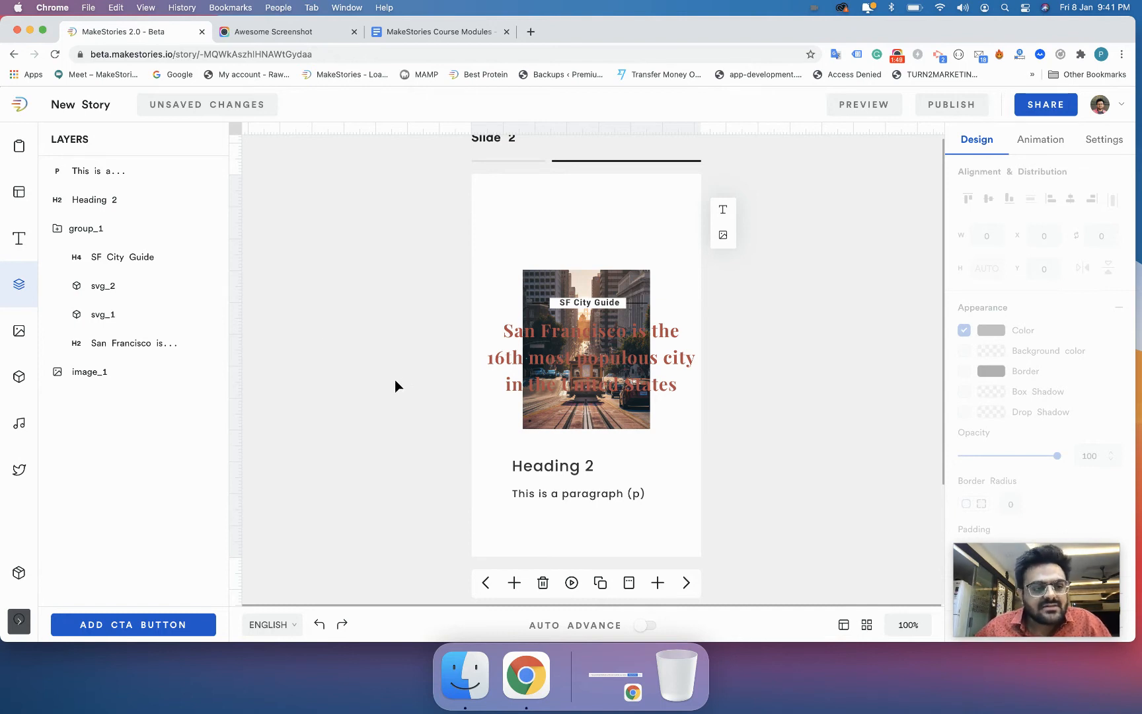
click(96, 174)
click(94, 200)
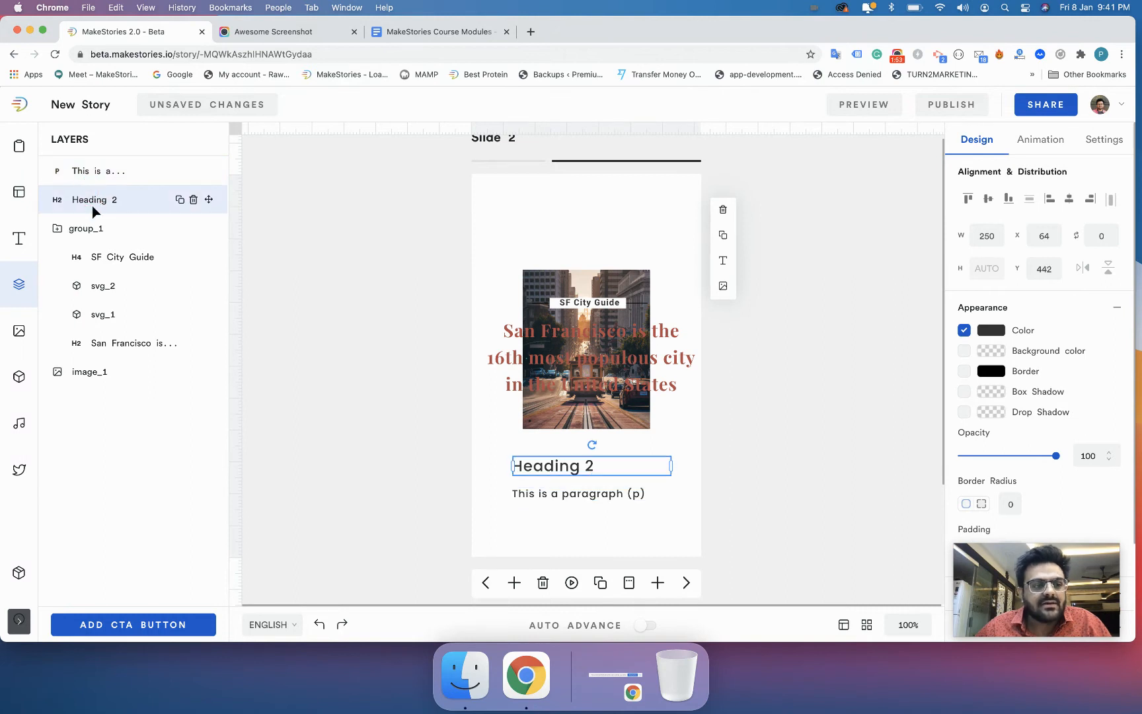
click(92, 232)
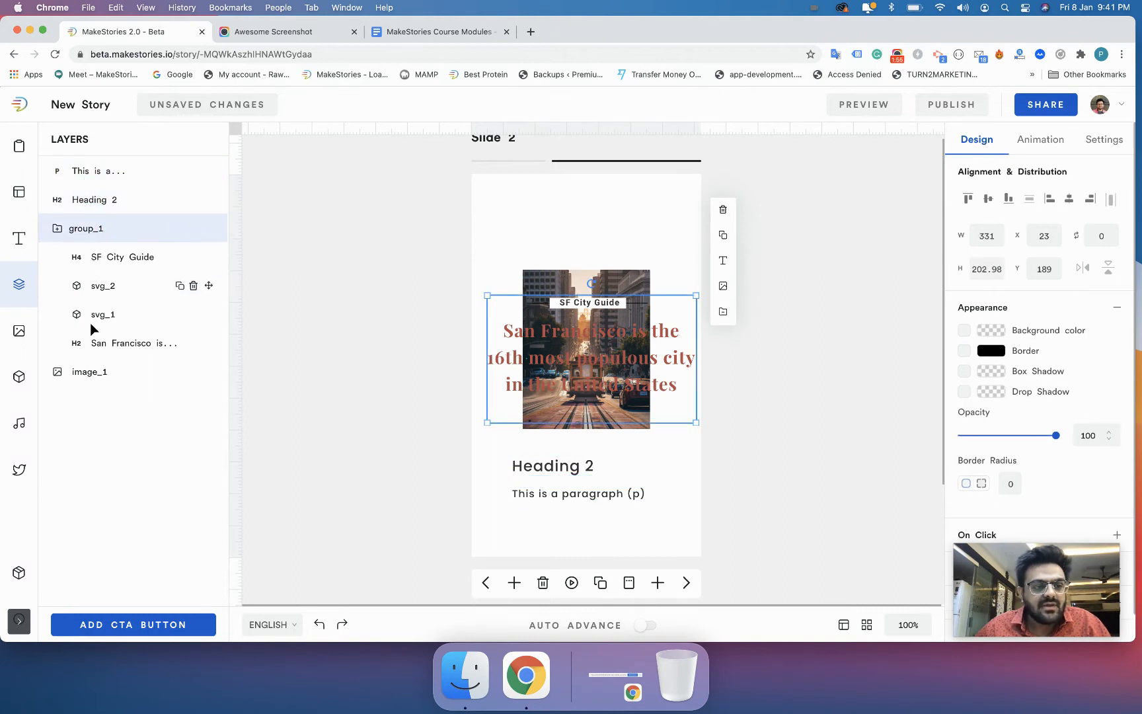
click(87, 372)
click(335, 380)
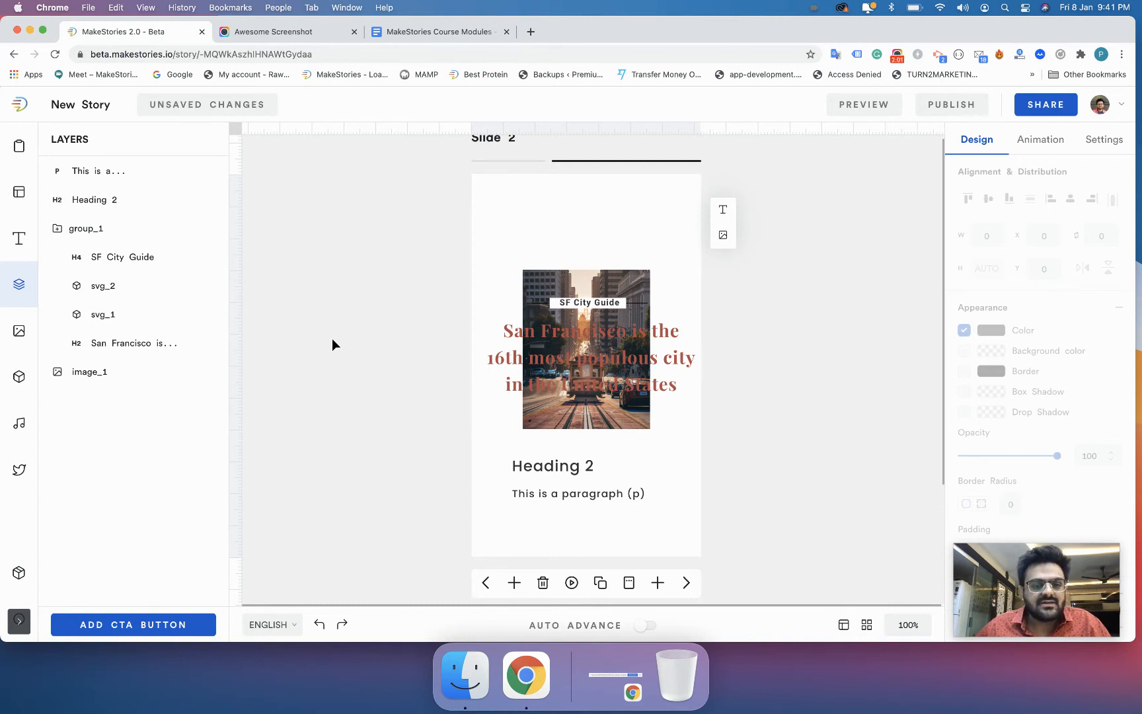
Delete the street photo from slide 2
click(536, 277)
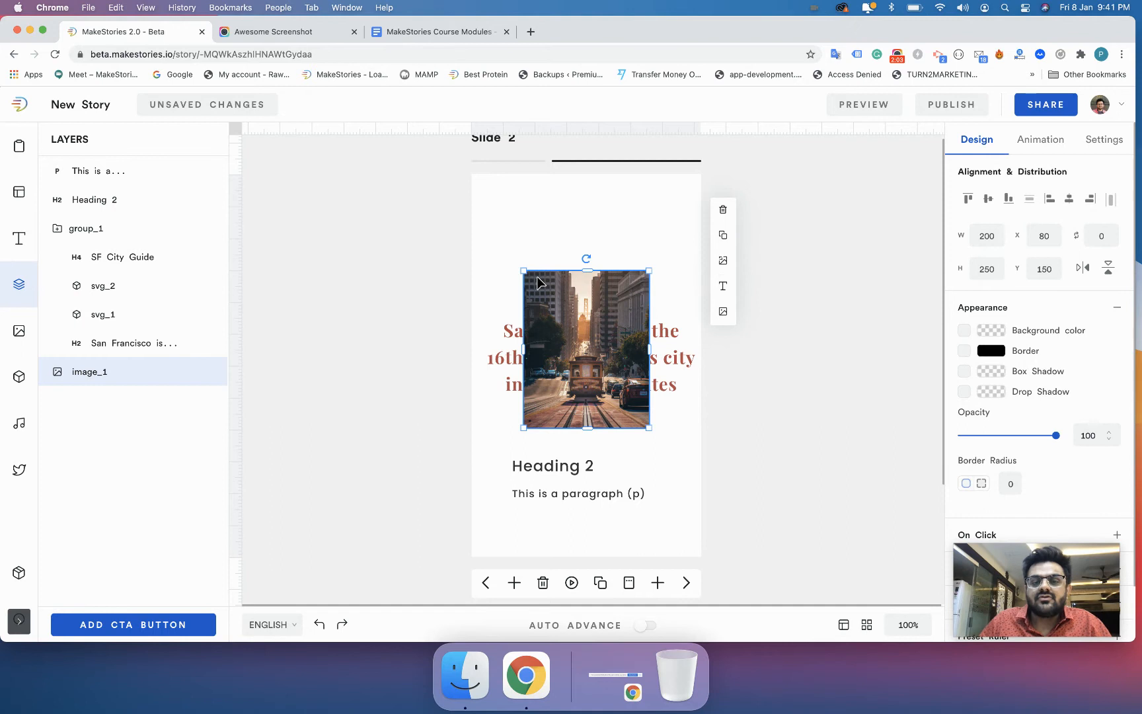
key(BackSpace)
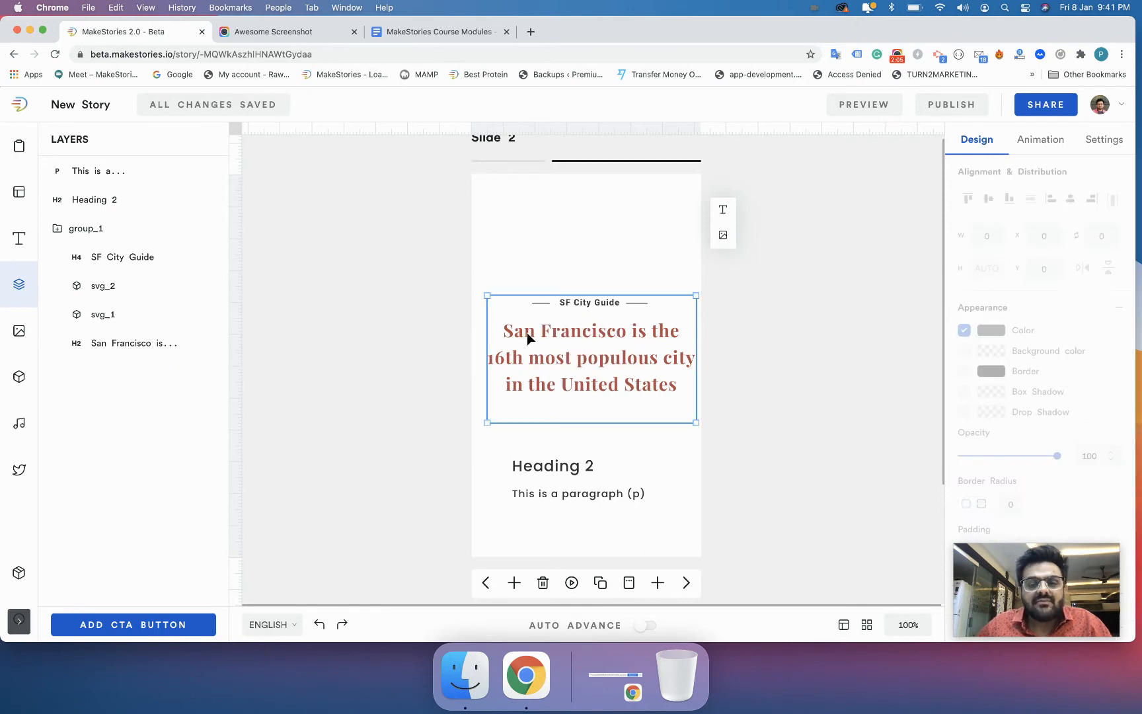
Move the SF City Guide text group slightly to X 15, Y 191
click(526, 333)
drag(527, 334, 524, 331)
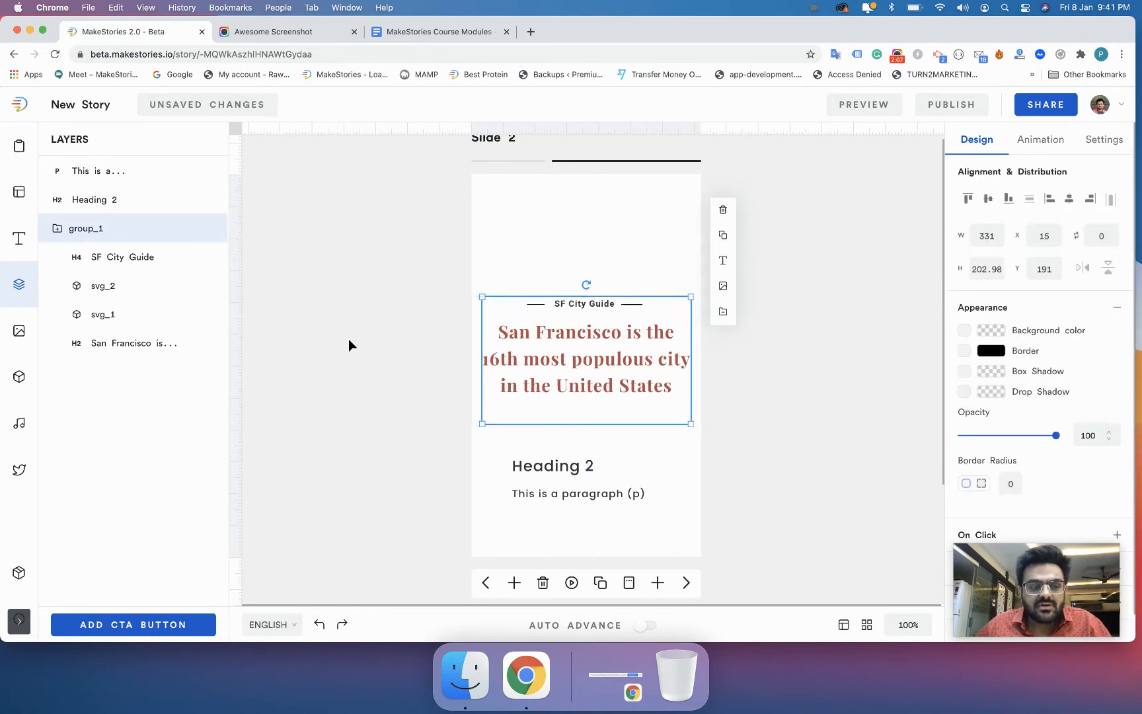
Add the "Music Producer" font combination to slide 2 and place it near the slide's upper edge at about X 113, Y 45
click(19, 238)
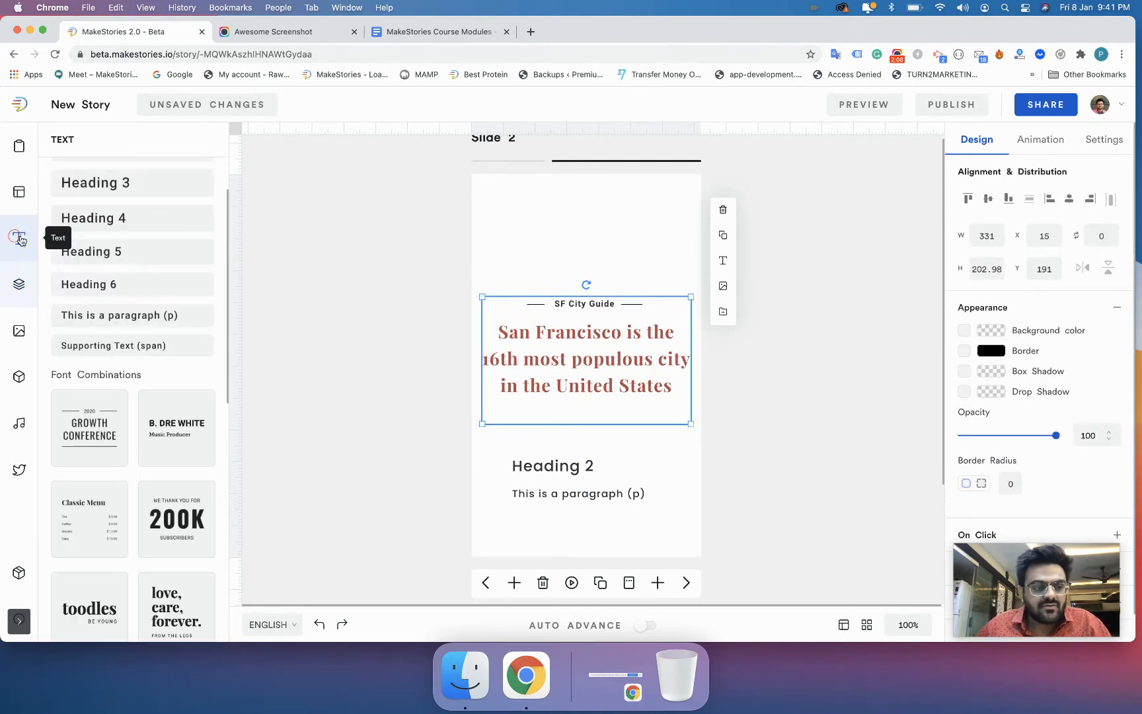
click(168, 441)
drag(479, 344, 556, 220)
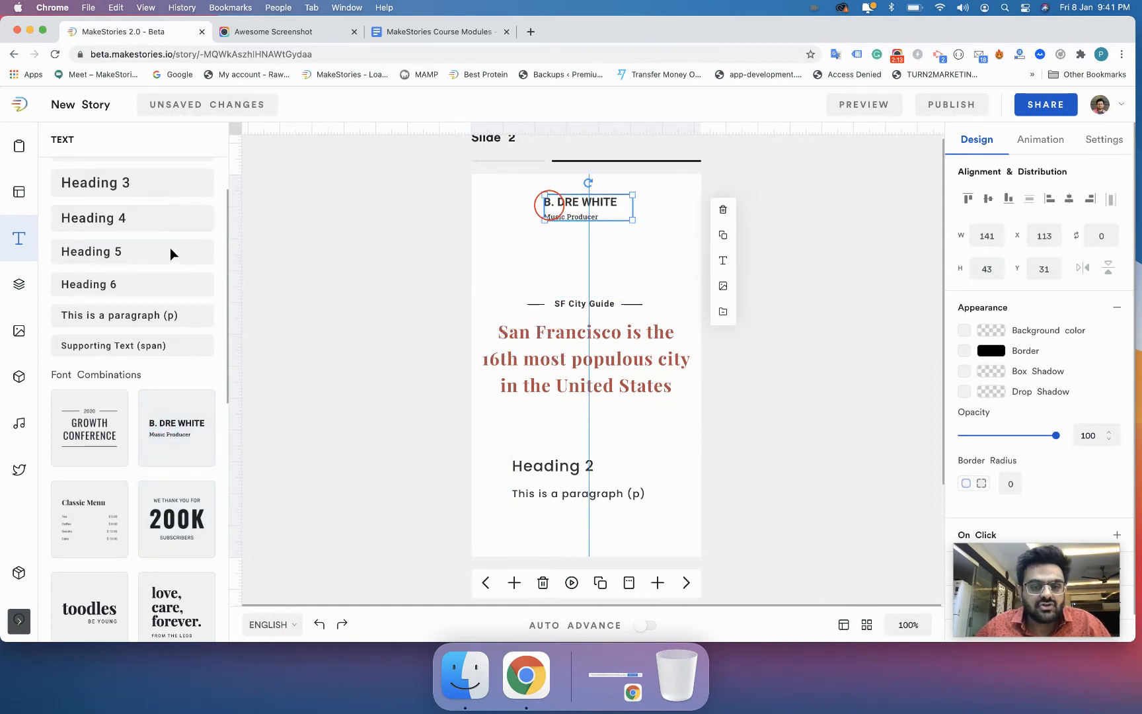
Rename the layer group containing the Music Producer text as "Header Group"
click(19, 280)
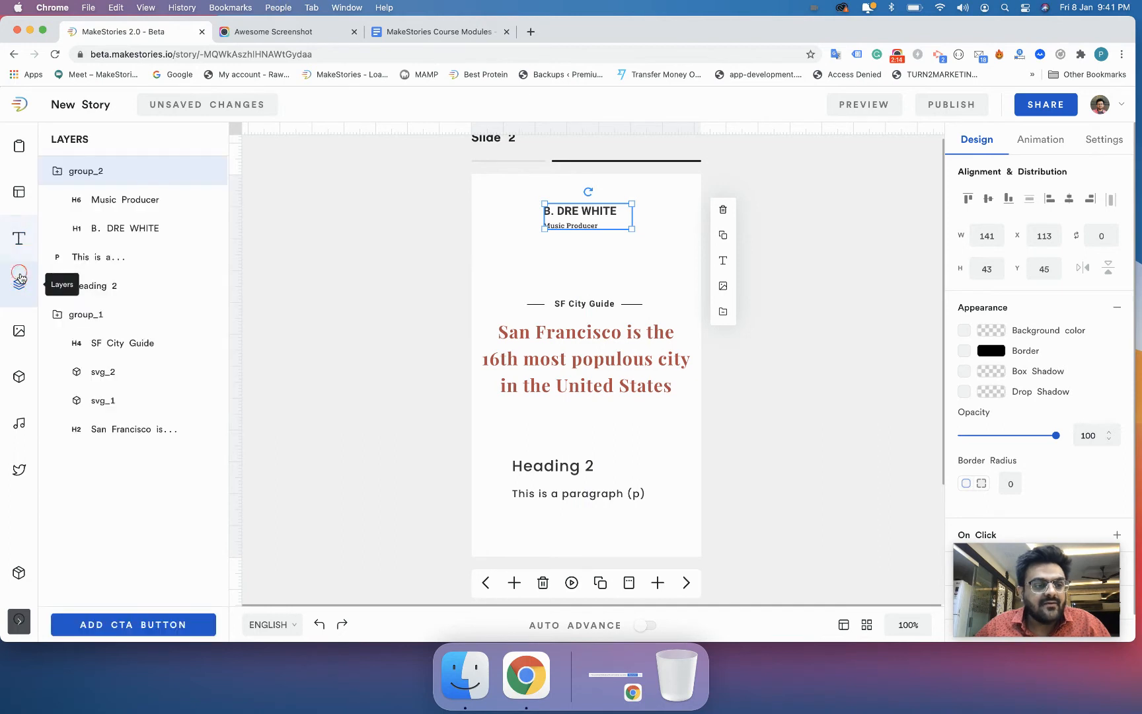
click(87, 170)
click(88, 171)
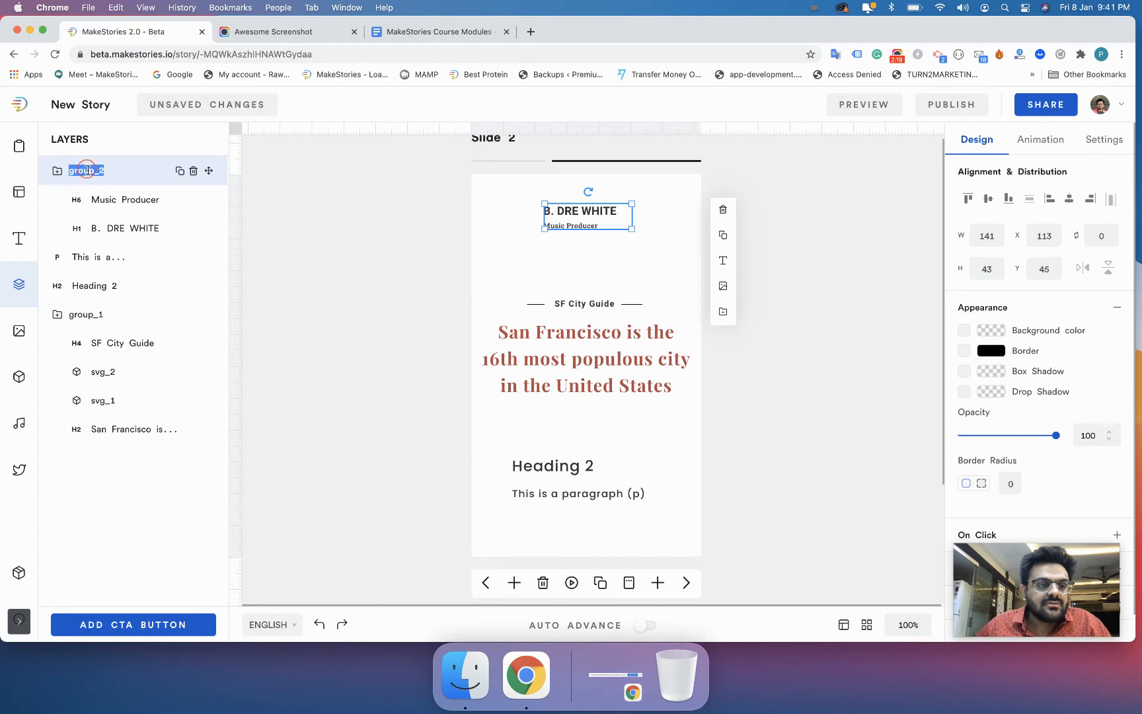
key(BackSpace)
text(H)
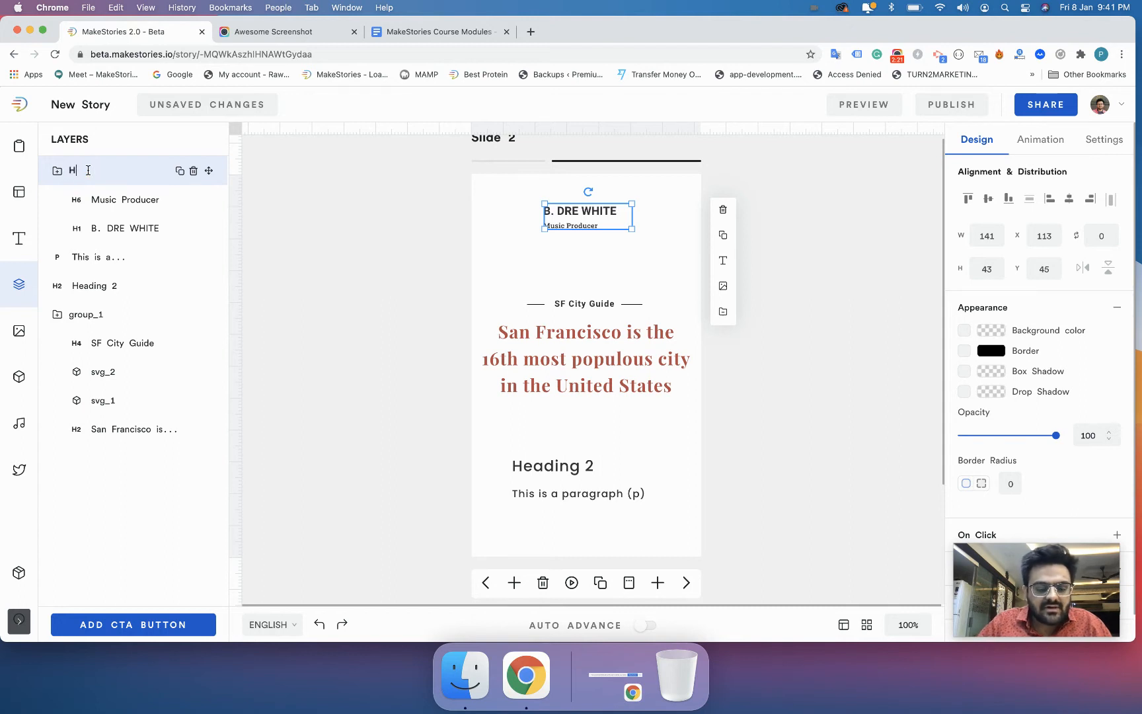
text(eader Group)
click(334, 232)
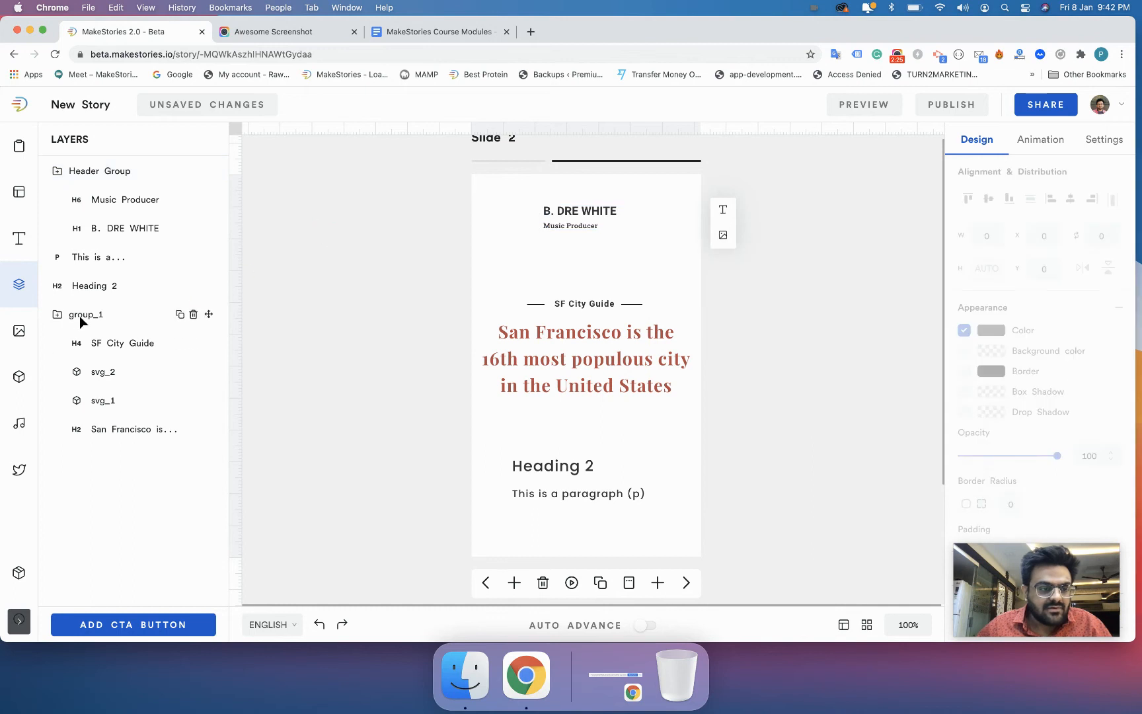
Rename the layer group containing the SF City Guide text as "The Intro Group"
double_click(79, 315)
text(The Intro )
text(Group)
click(411, 343)
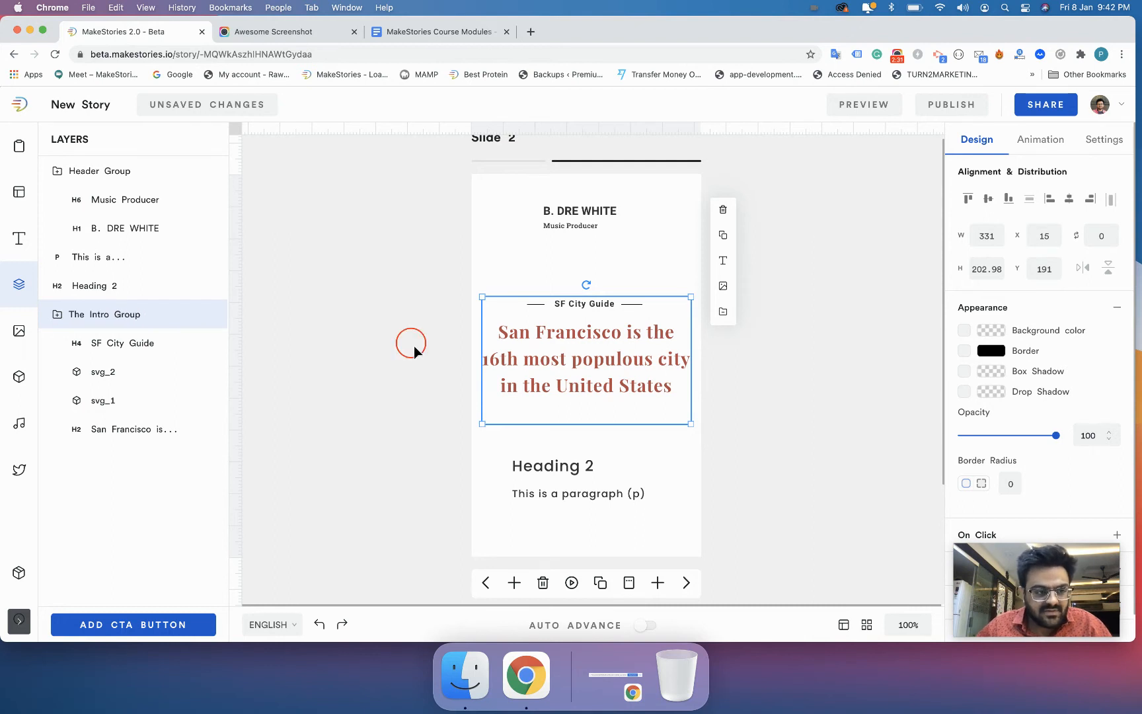
Match layers to slide elements by selecting the SF City Guide, paragraph, Heading 2, svg_2 and svg_1 layers
click(110, 347)
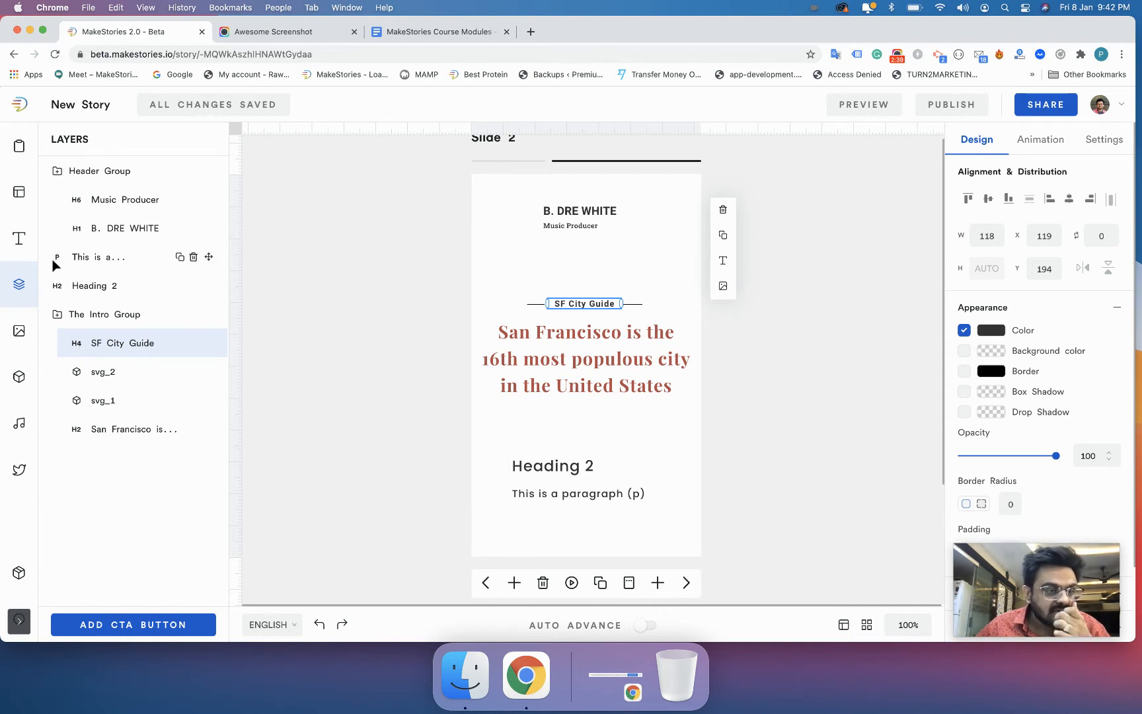
click(85, 257)
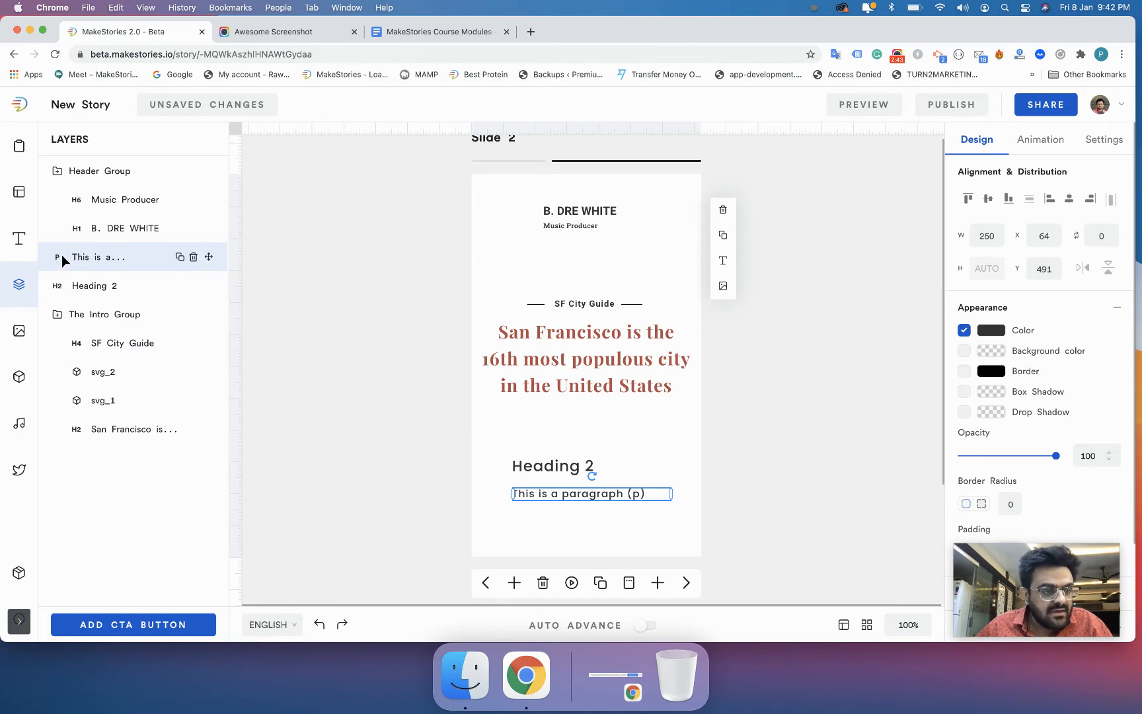
click(525, 469)
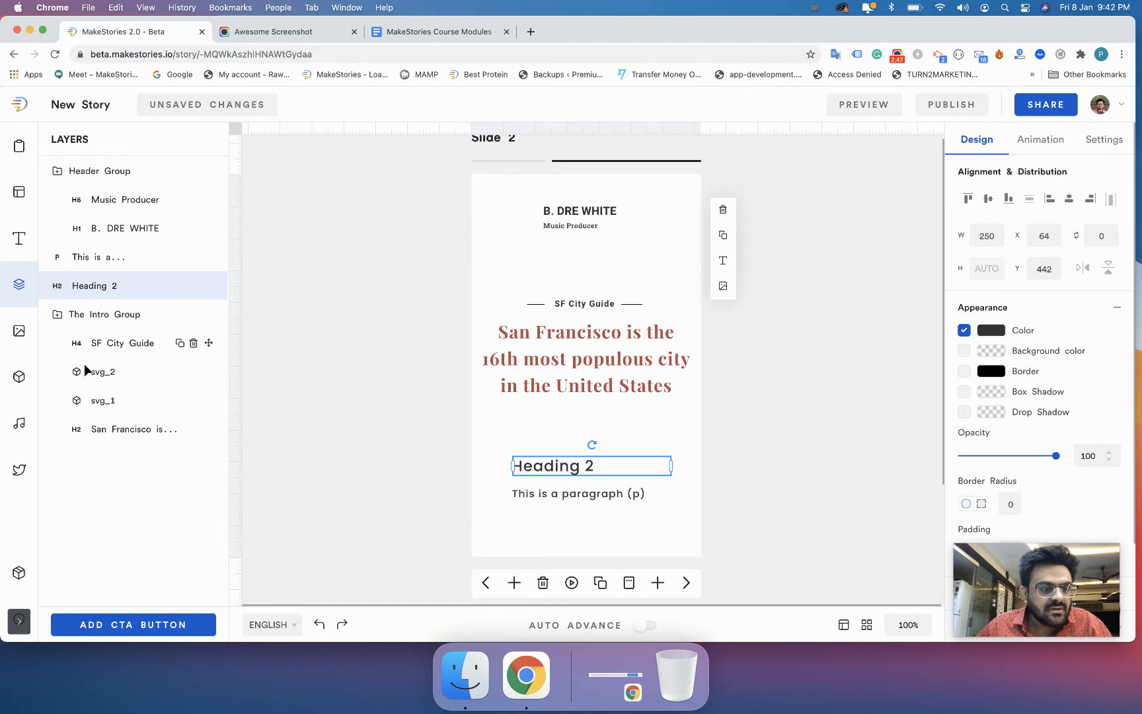
click(74, 340)
click(92, 369)
click(99, 397)
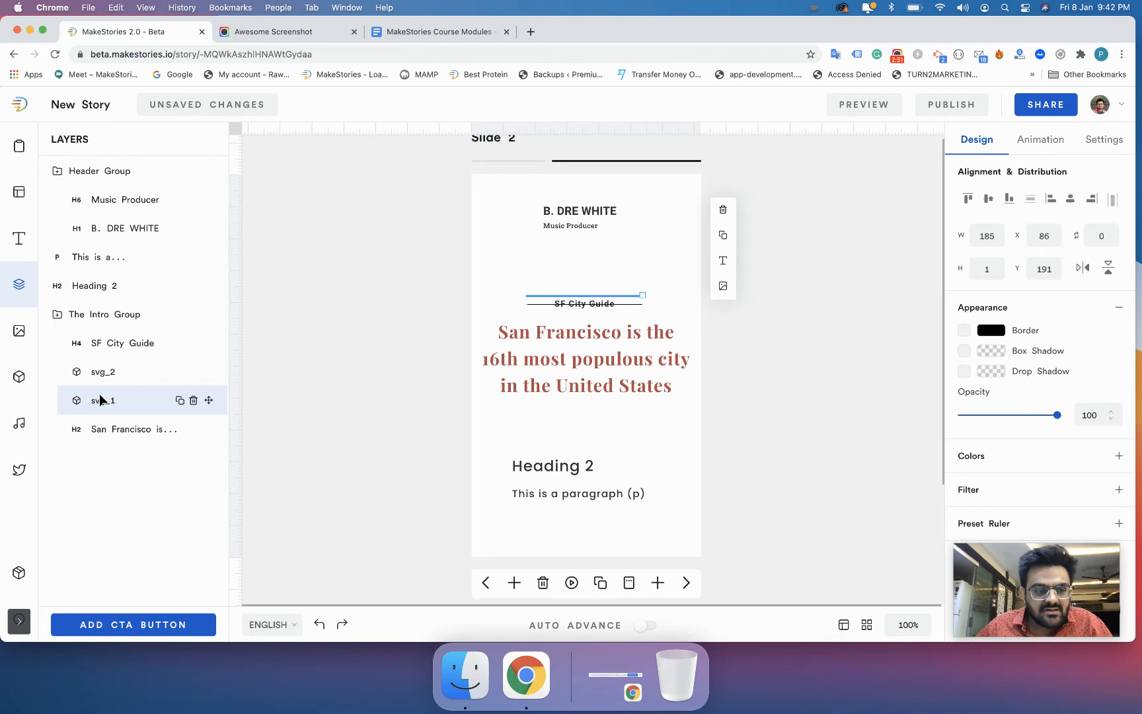
click(340, 391)
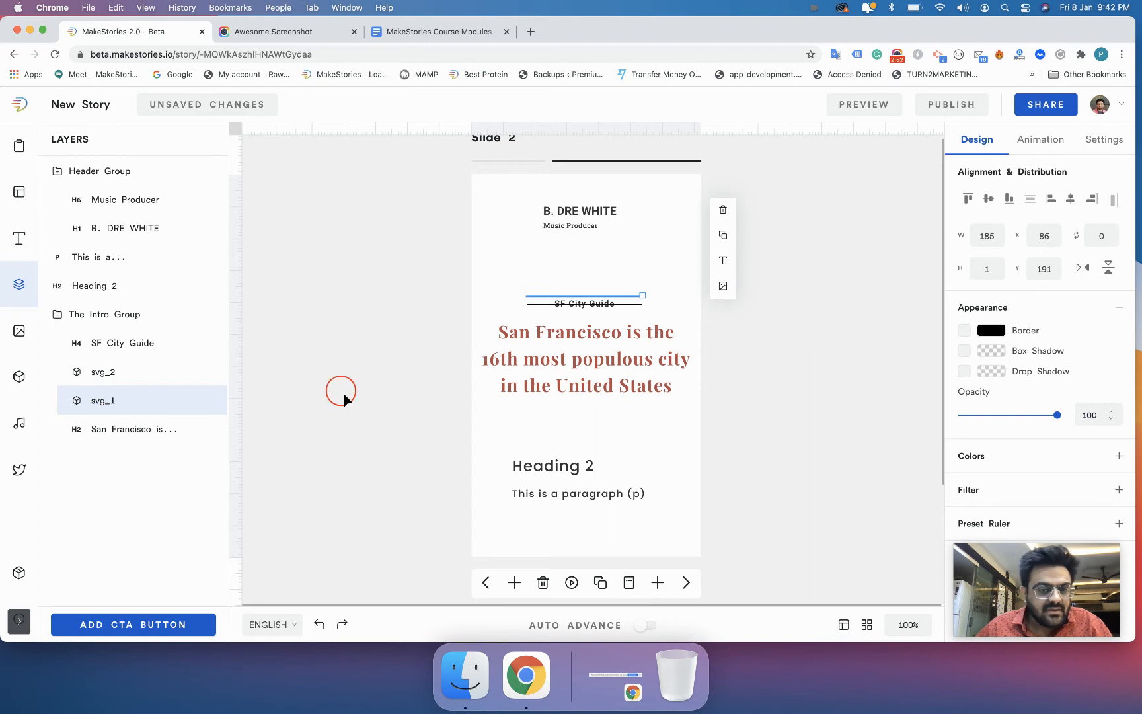
Rename the svg_2 layer in The Intro Group as "White Box"
click(134, 431)
click(303, 363)
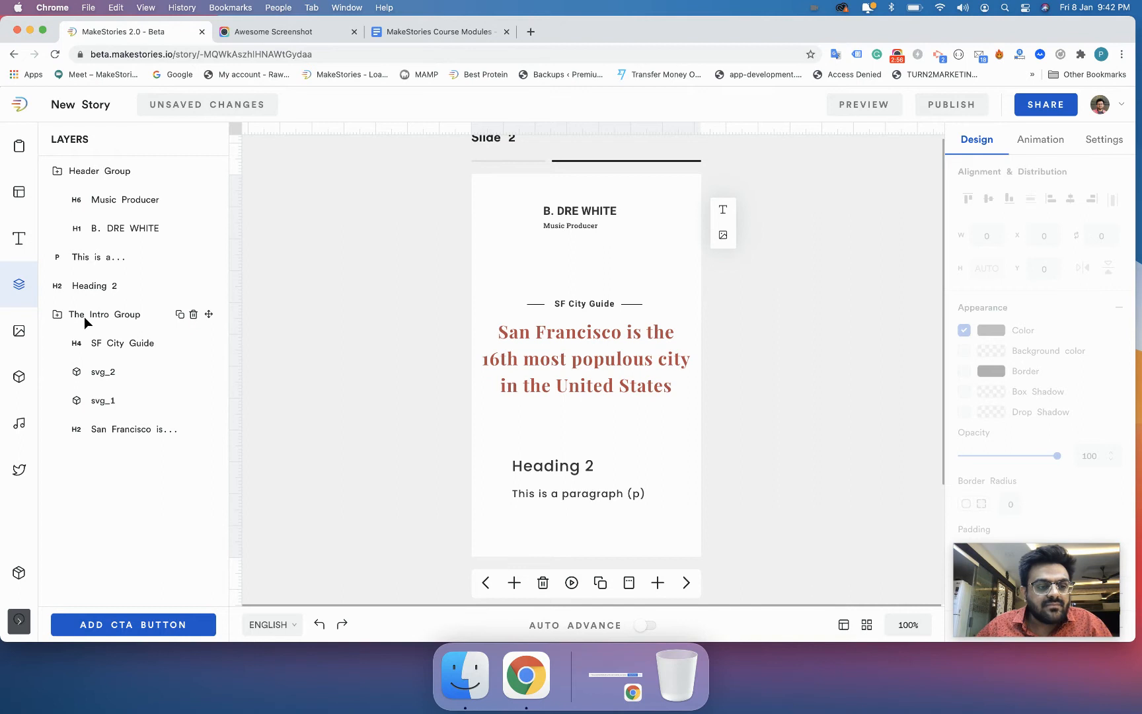
double_click(102, 373)
key(BackSpace)
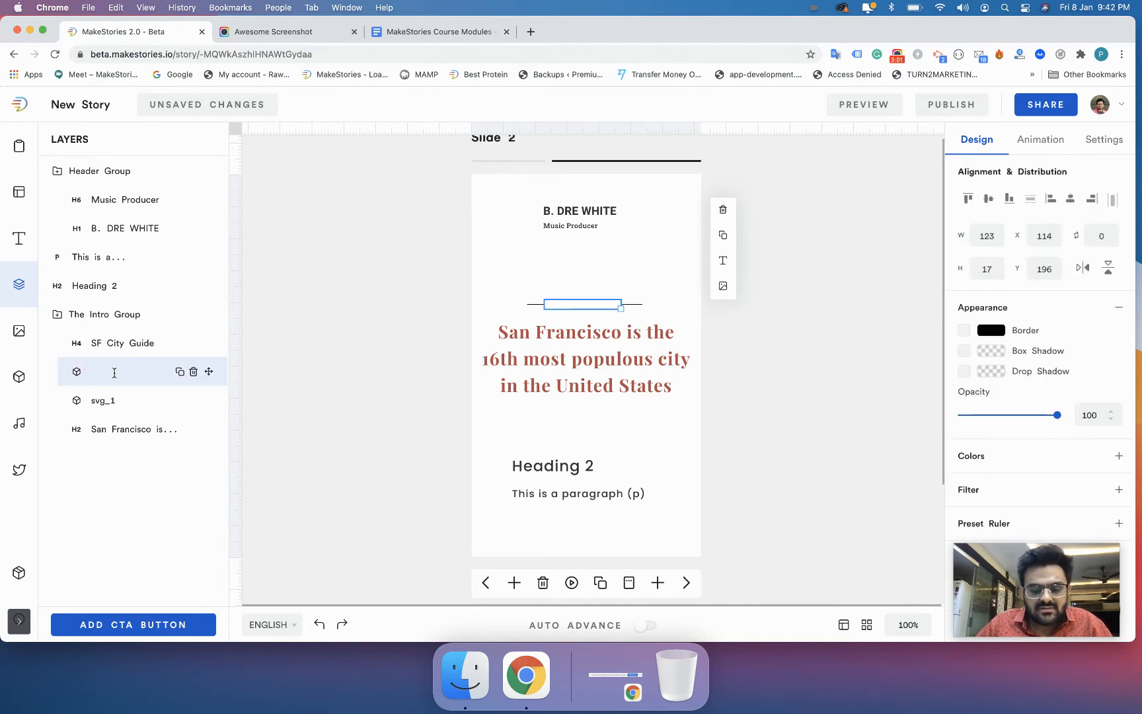
text(White Box)
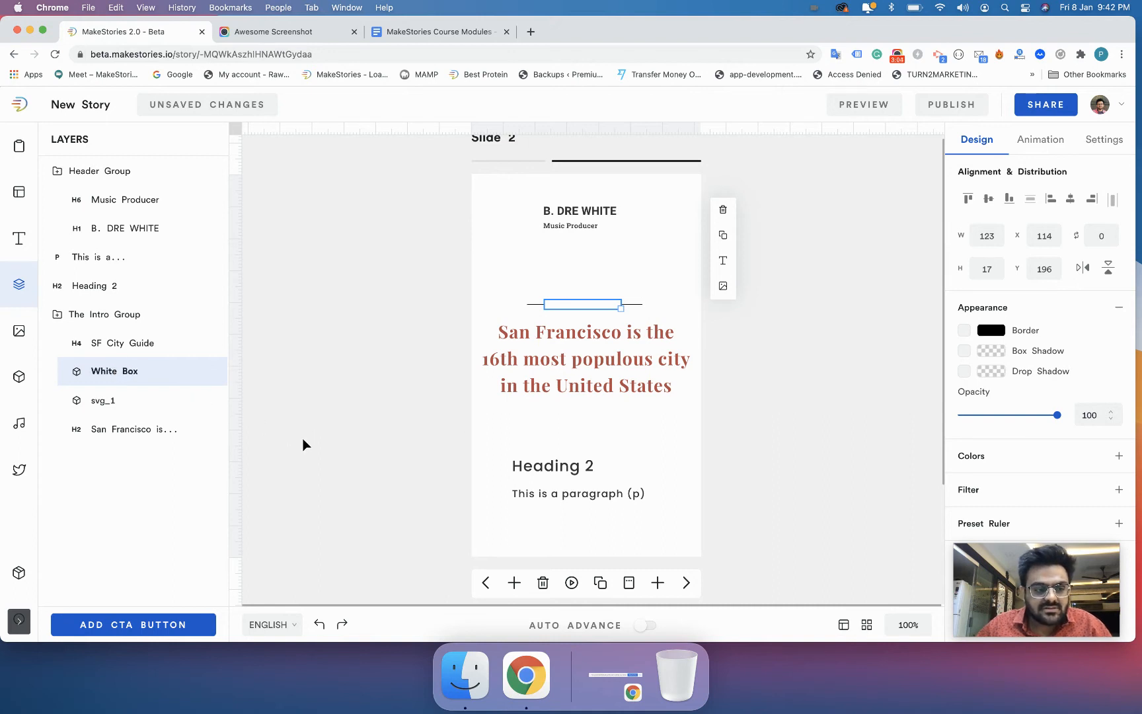
Rename the svg_1 layer in The Intro Group as "BLACK LINE"
click(99, 399)
double_click(98, 398)
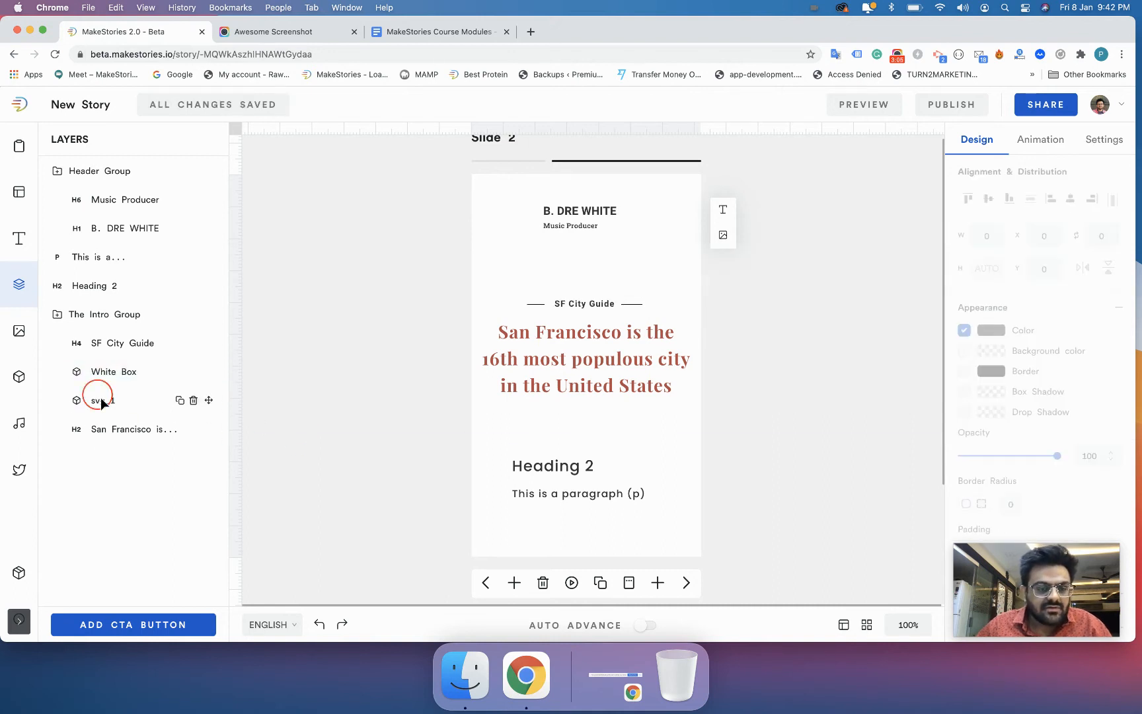
text(BLACK LINK)
key(BackSpace)
text(E)
click(355, 406)
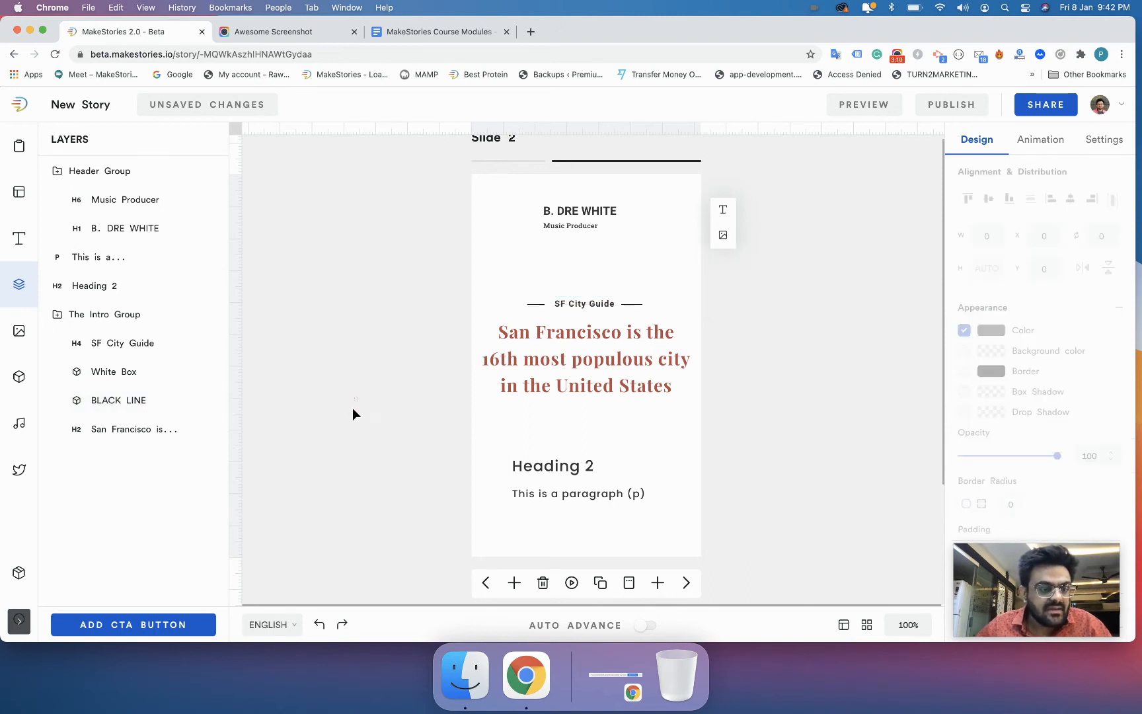
Replace the Heading 2 text on slide 2 with "This is a heading tag"
click(110, 344)
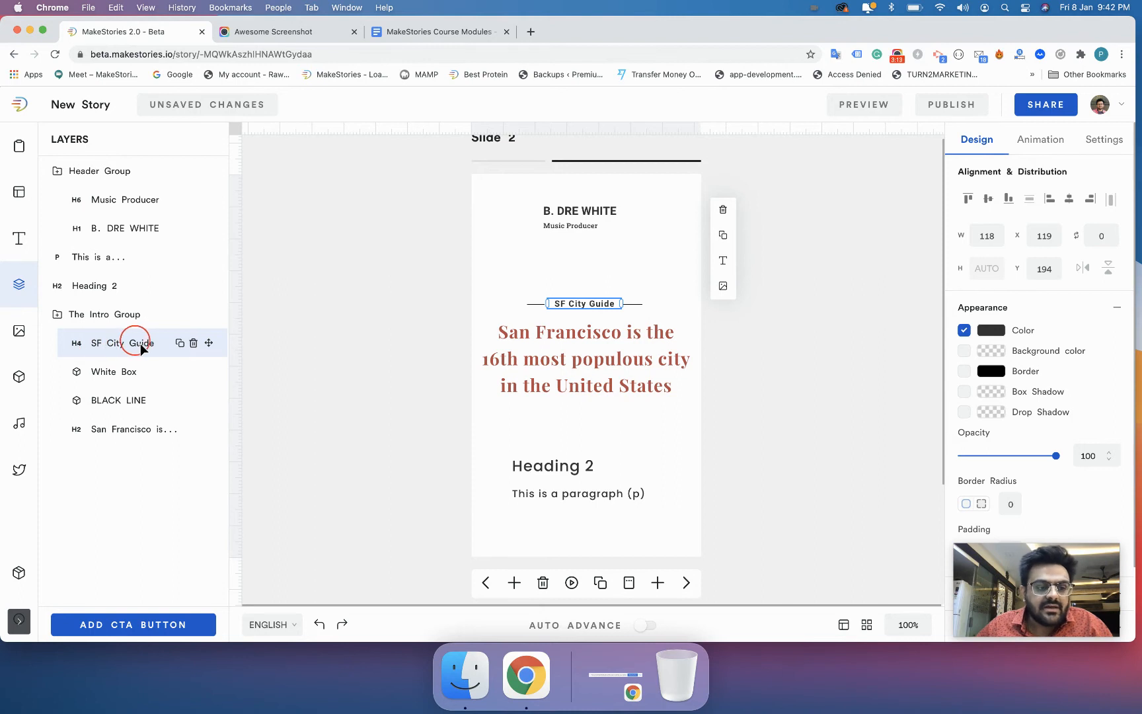
click(537, 465)
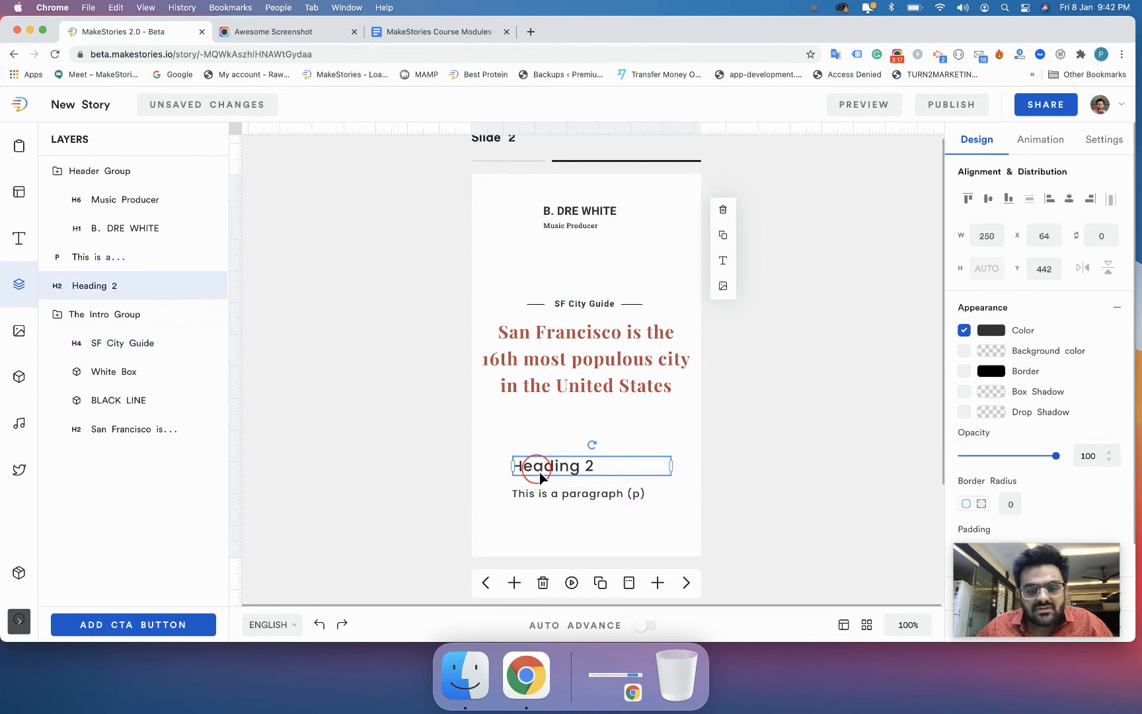
triple_click(538, 472)
key(BackSpace)
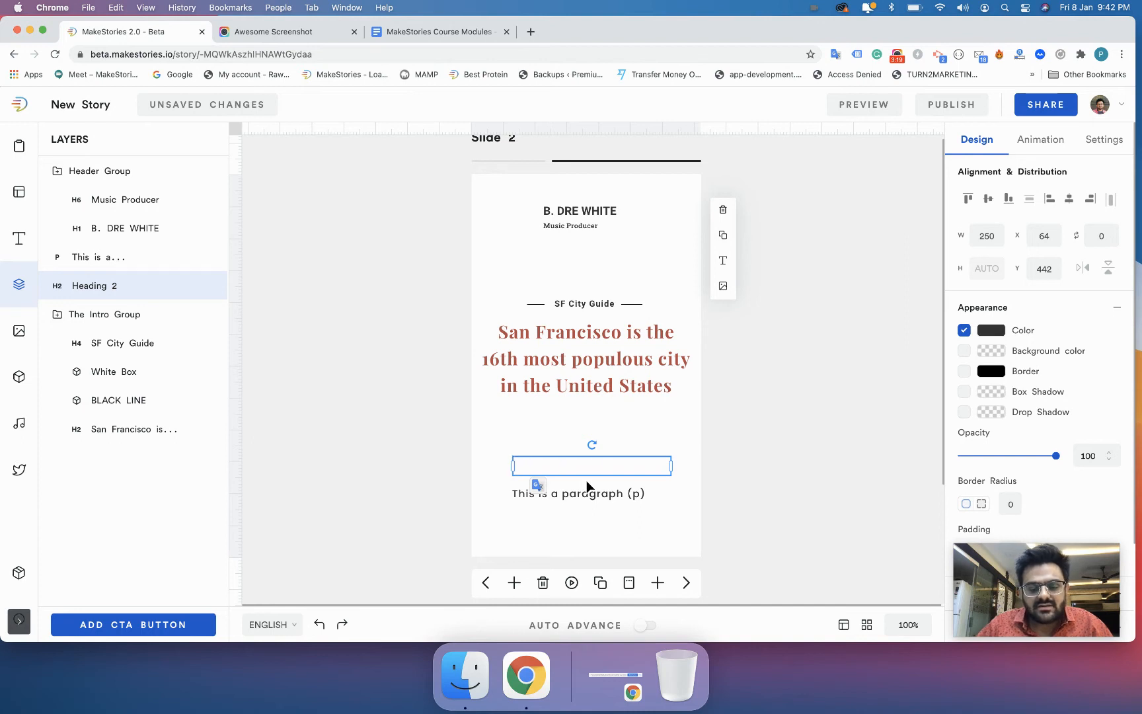
text(This i)
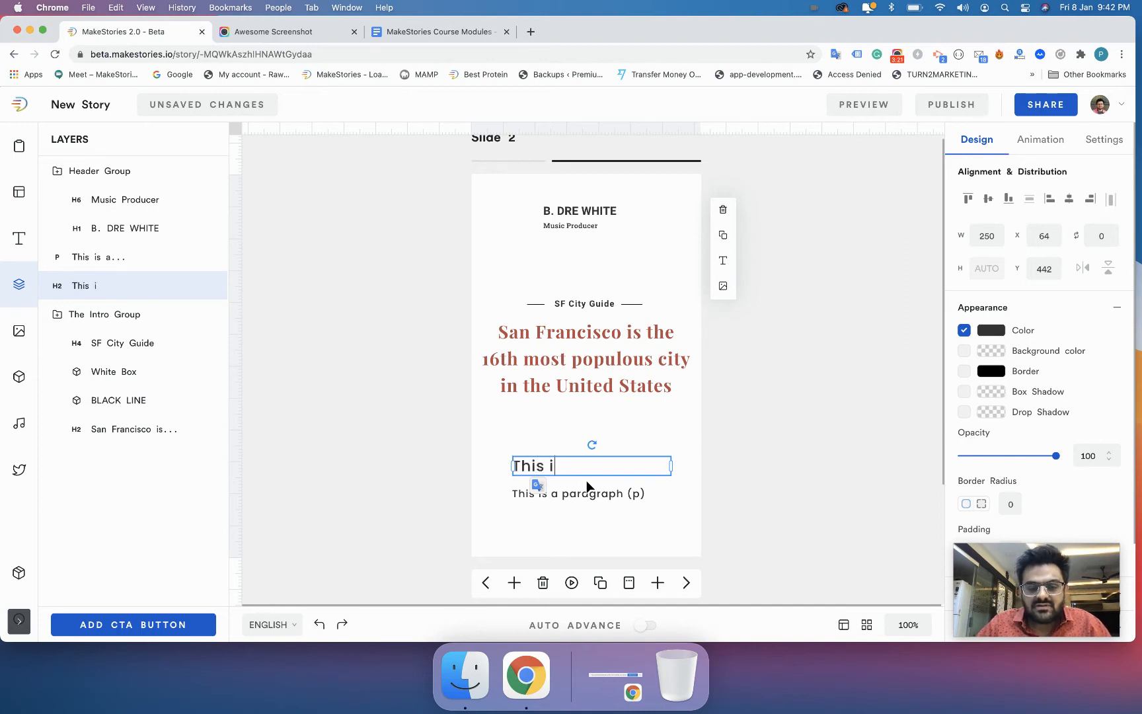
text(s a headig)
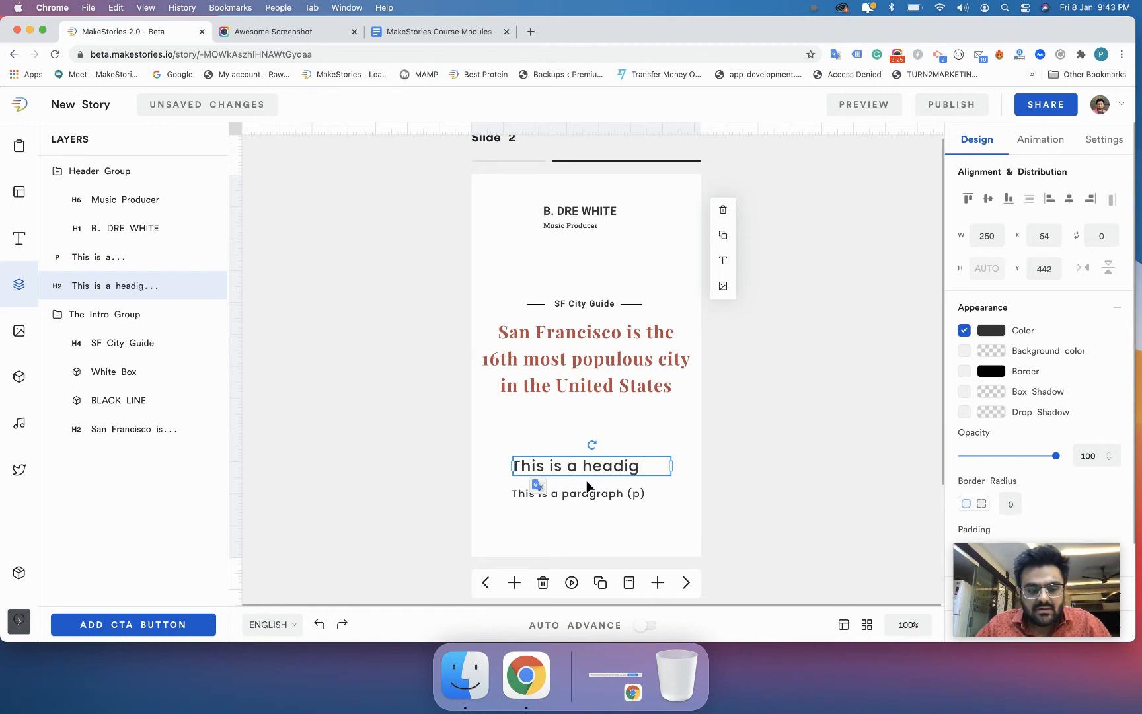
key(BackSpace)
text(ng ta)
text(g)
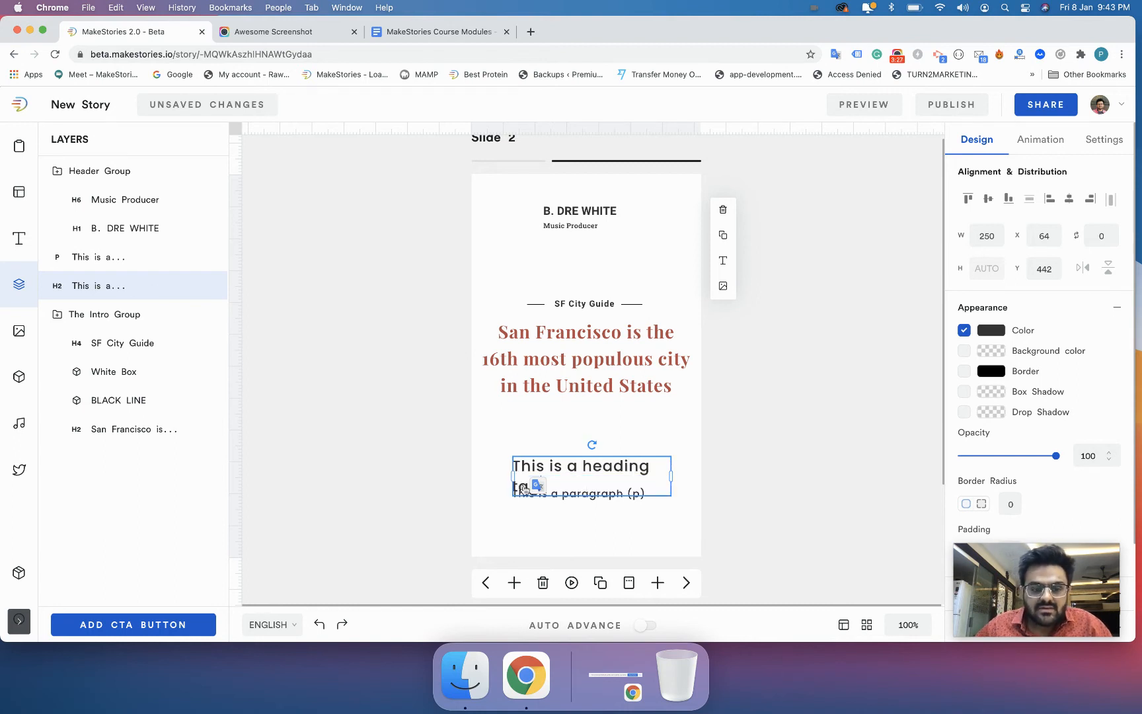
Move the heading tag text up to about Y 411, clear of the paragraph below it
click(462, 464)
click(545, 467)
drag(545, 467, 545, 446)
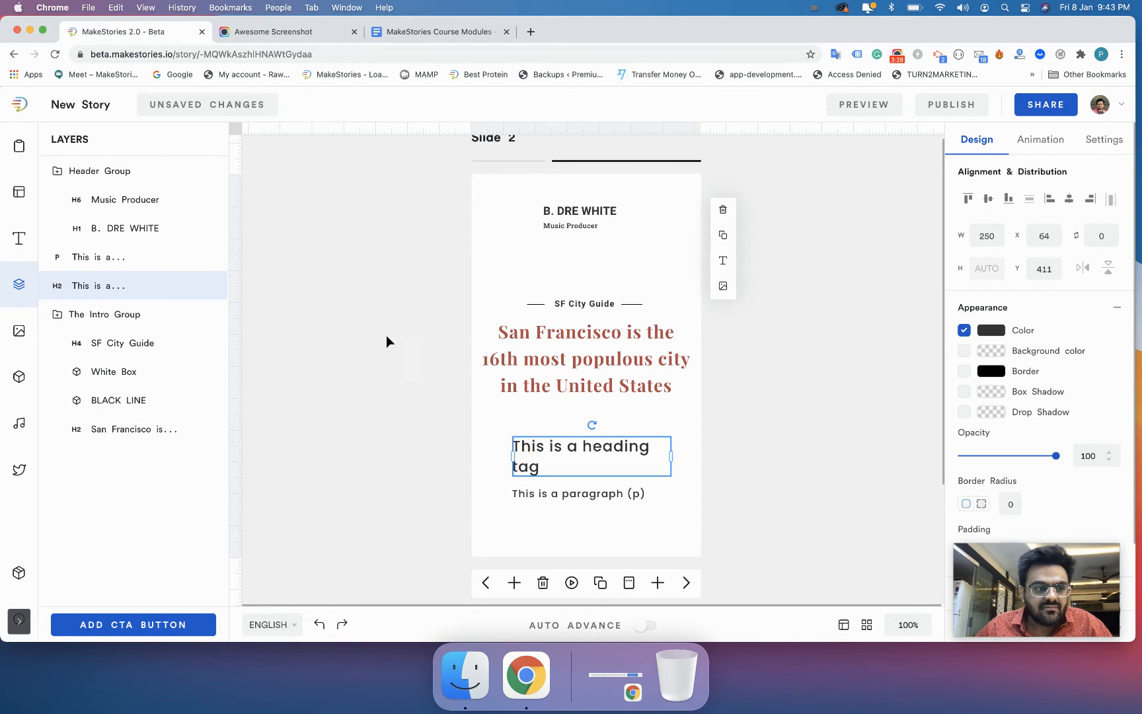
Delete the paragraph and the "This is a heading tag" text from slide 2
click(541, 491)
key(Delete)
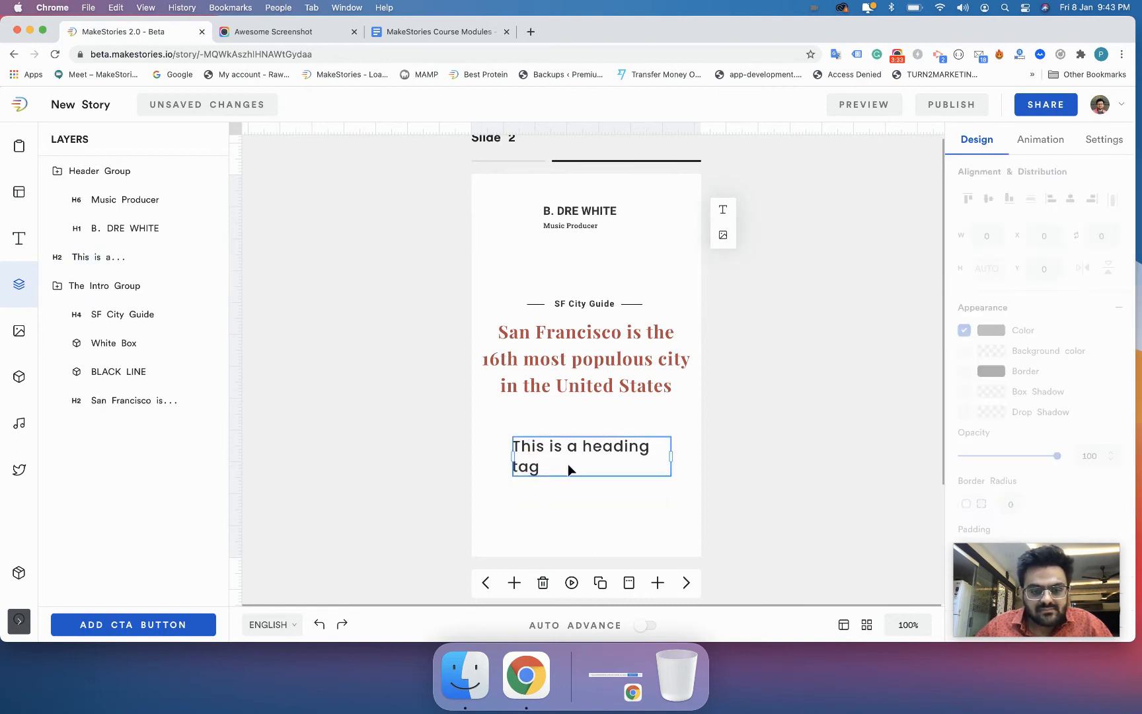
click(563, 454)
click(85, 262)
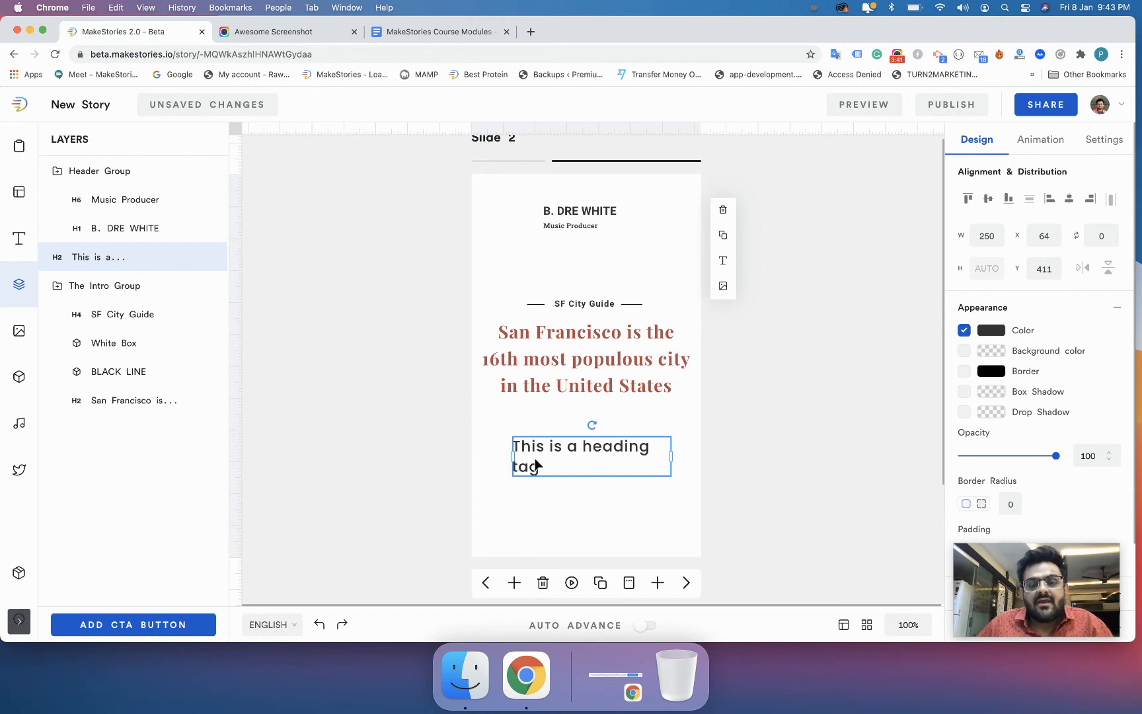
key(Delete)
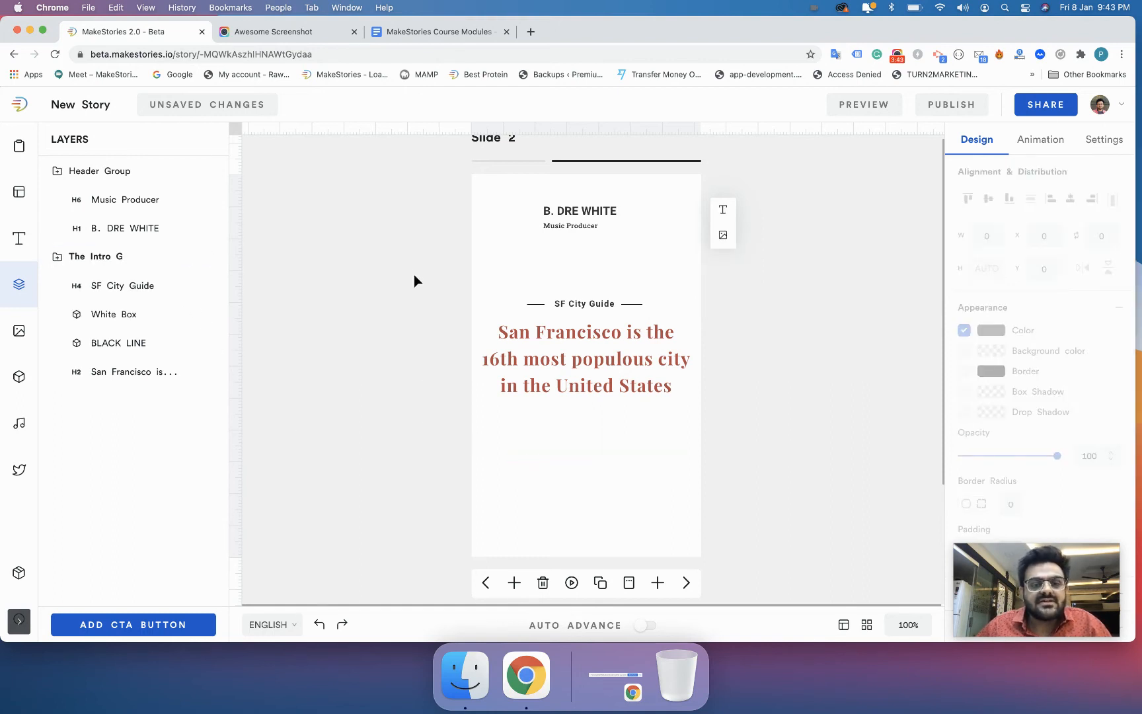
click(567, 225)
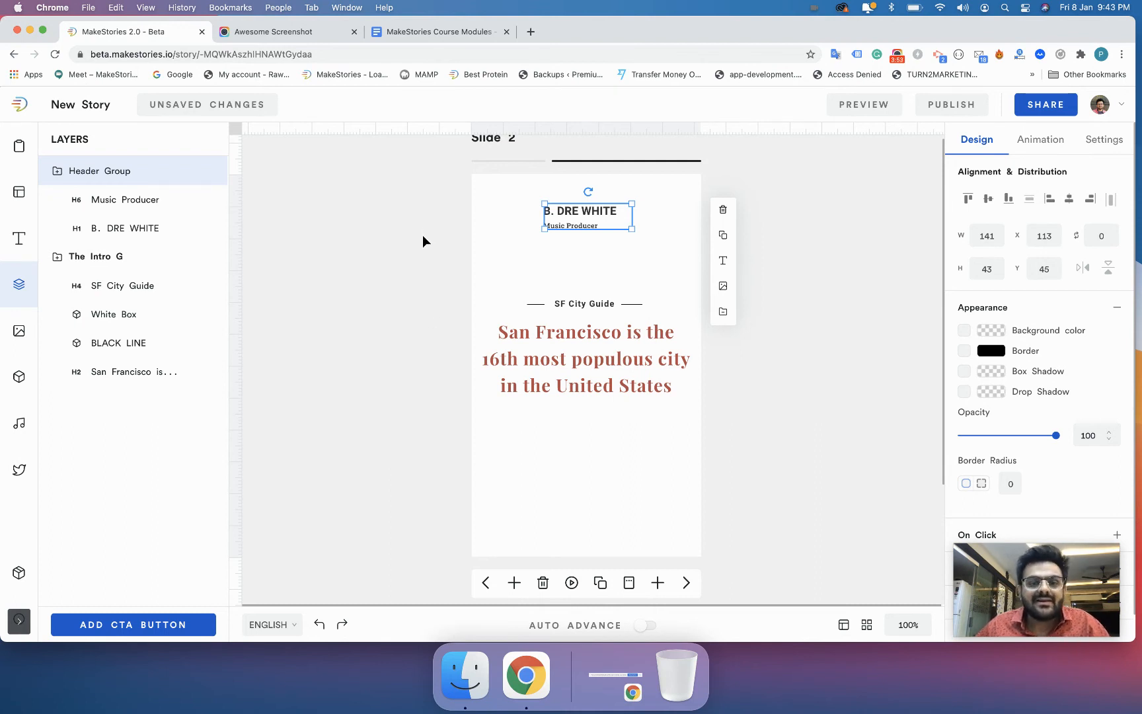
click(396, 267)
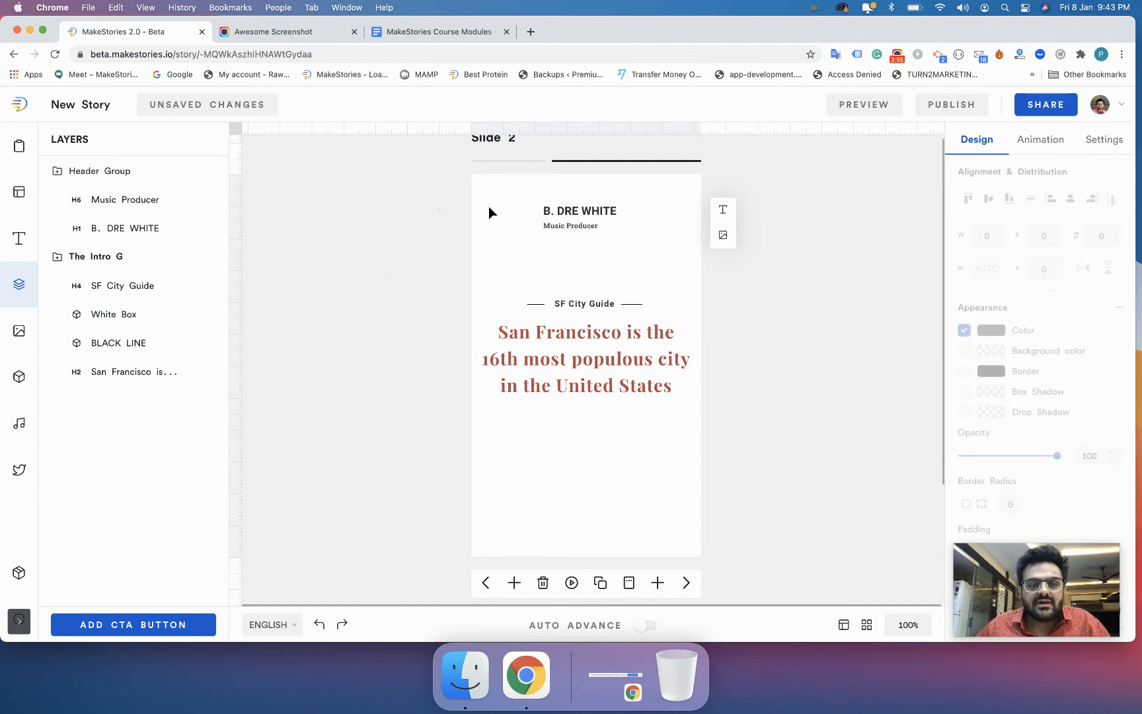
Add a third slide and insert Heading 1, Heading 2, Heading 3 and Heading 5 texts on it
click(659, 583)
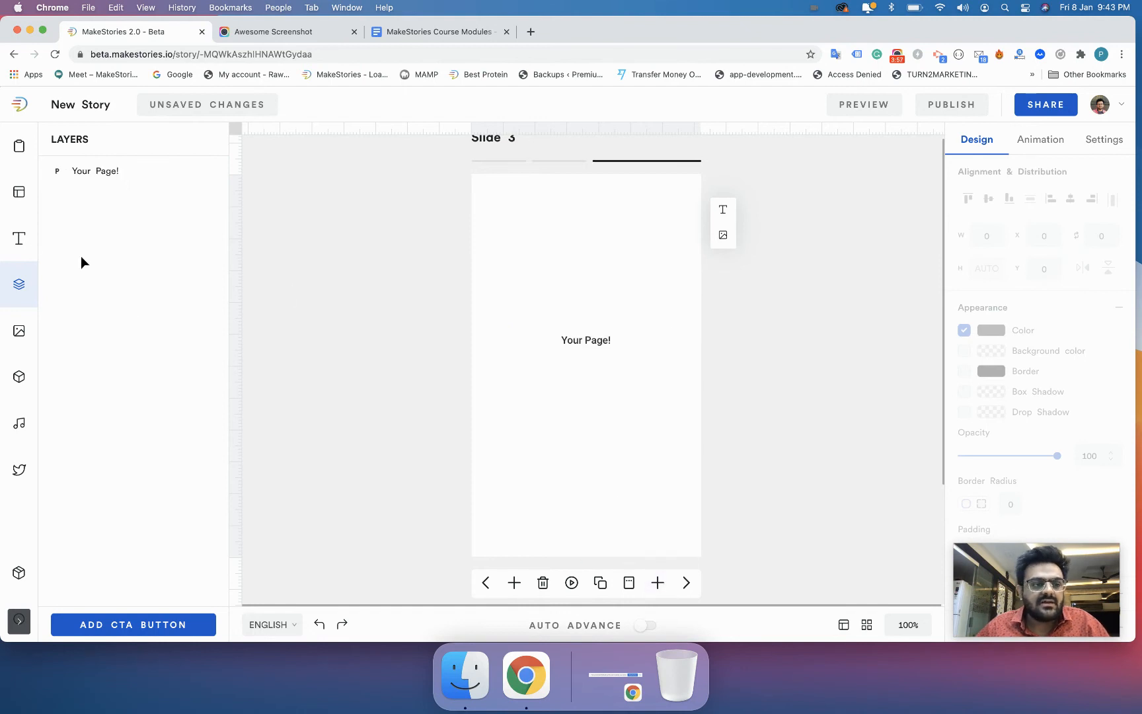
click(18, 238)
click(124, 189)
scroll(124, 237, up, 3)
click(125, 223)
click(130, 183)
click(117, 327)
Spread out the texts on slide 3, placing Heading 3 at about X 73, Y 163 and Heading 1 below Heading 2 at about X 55, Y 426
drag(520, 357, 527, 418)
drag(581, 347, 631, 287)
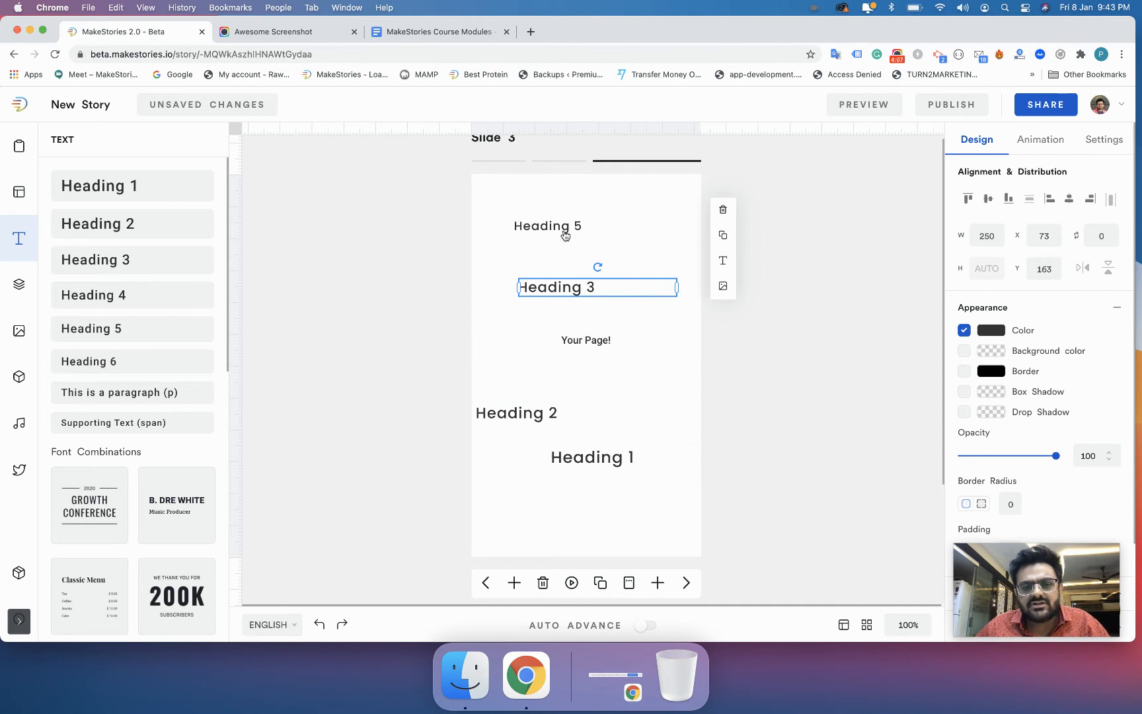
drag(583, 340, 578, 334)
drag(546, 423, 521, 461)
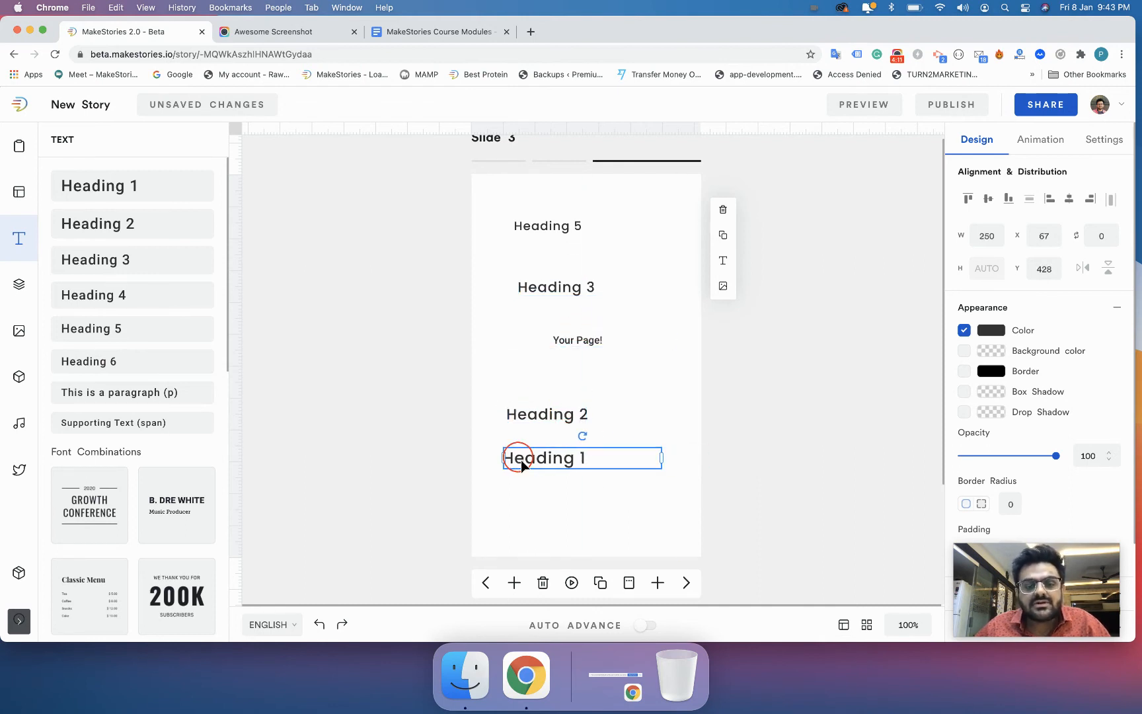
click(477, 436)
click(539, 465)
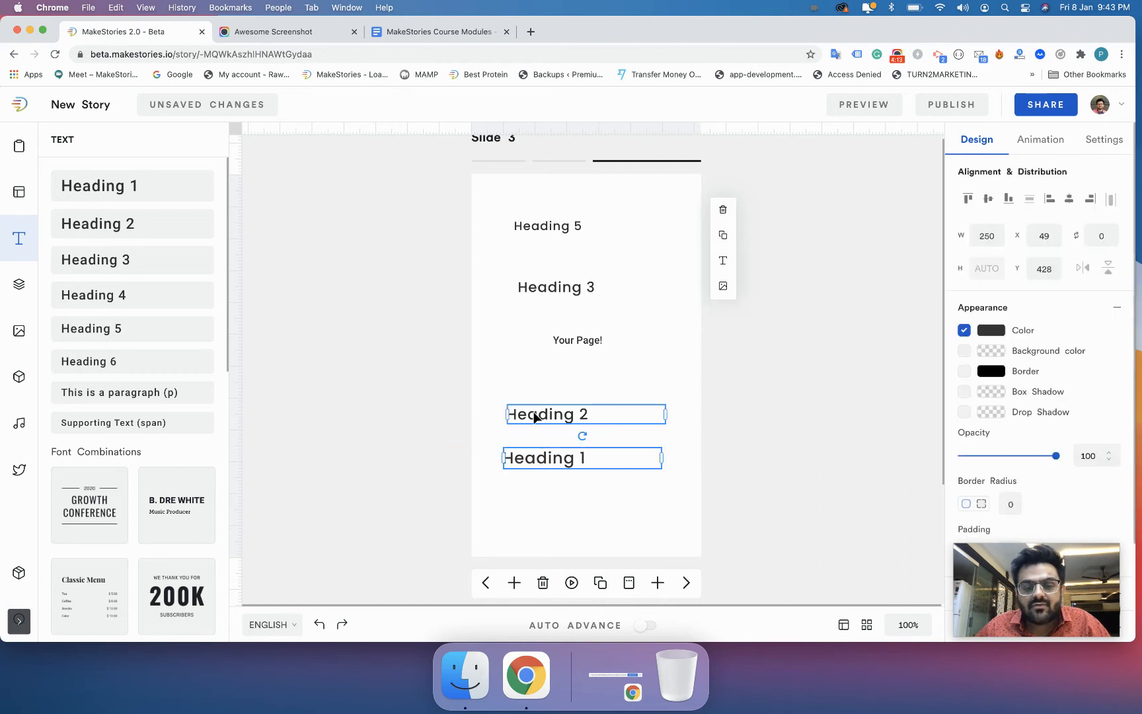
click(532, 415)
drag(534, 461, 536, 461)
click(429, 465)
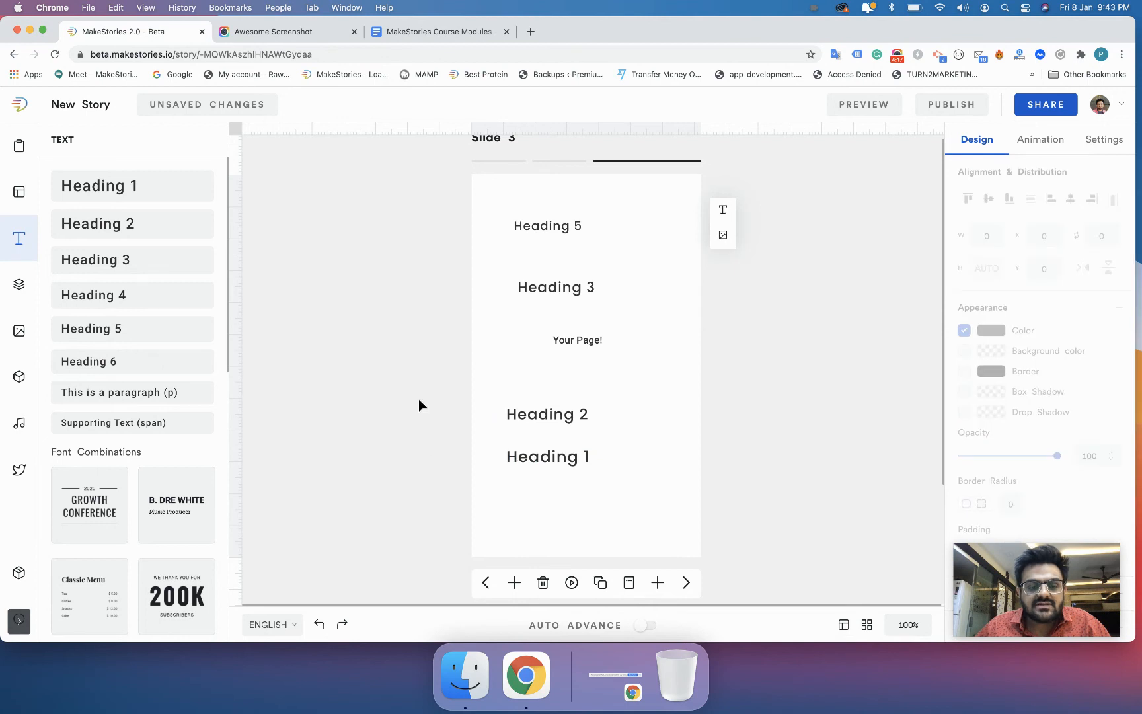
Select Heading 1 and Heading 2 together, move them to about X 95, Y 353.5 and group them
drag(418, 375, 613, 517)
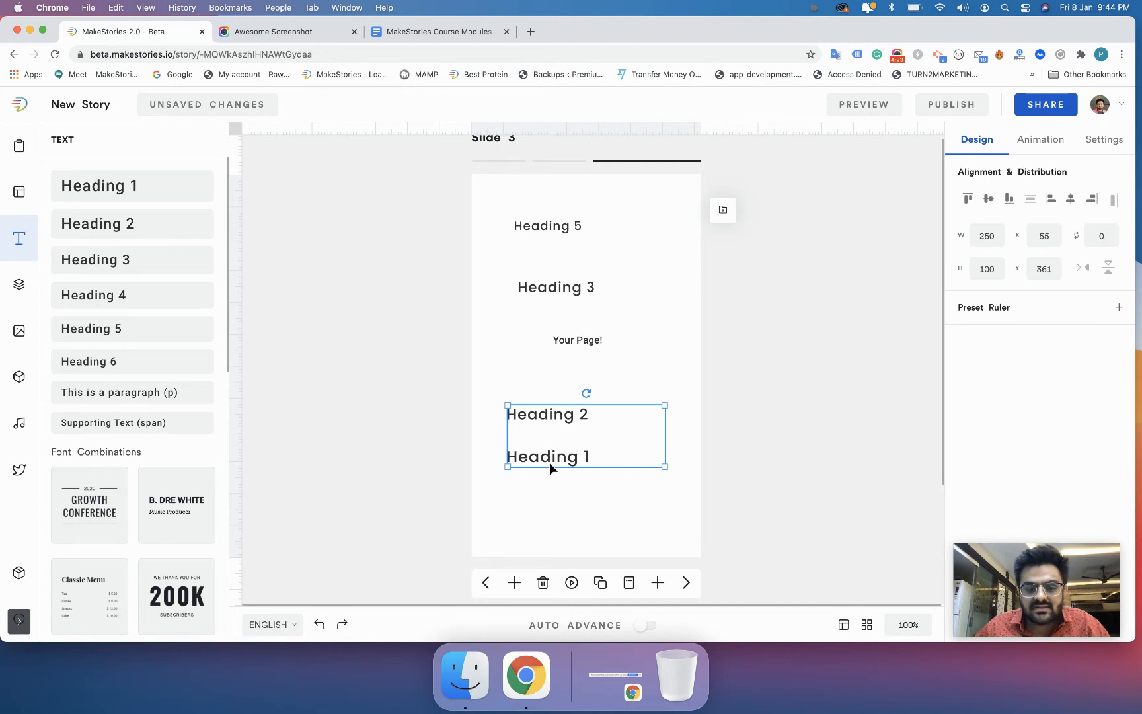
click(452, 454)
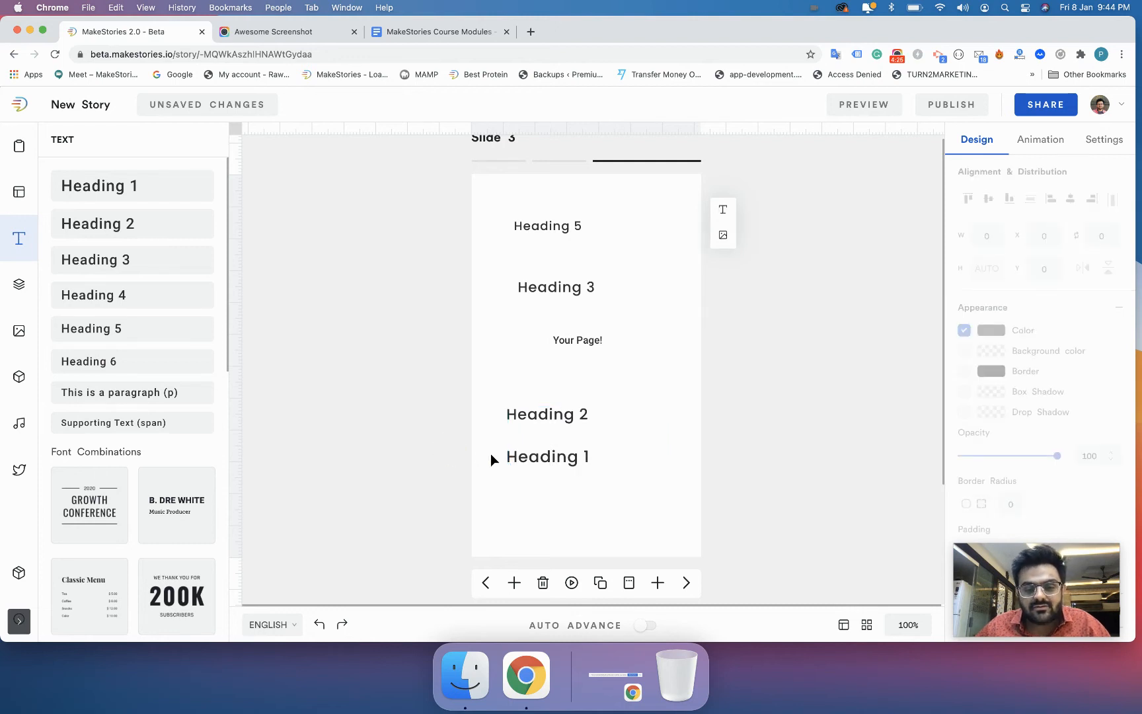
click(543, 454)
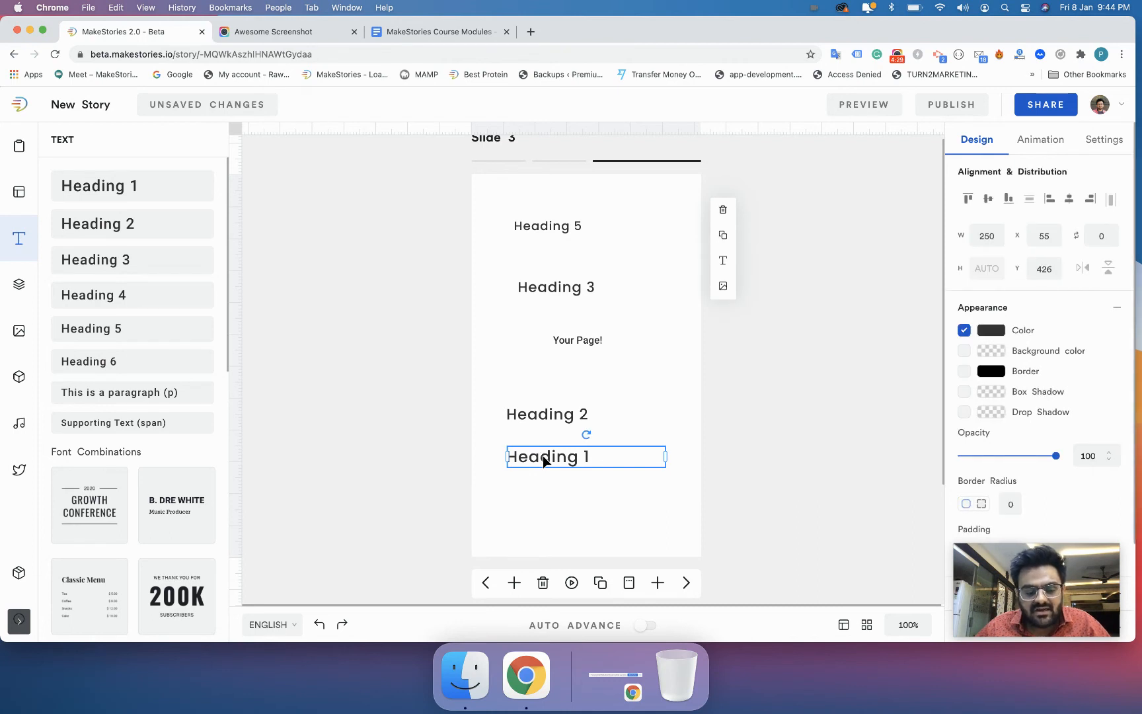
shift+click(541, 412)
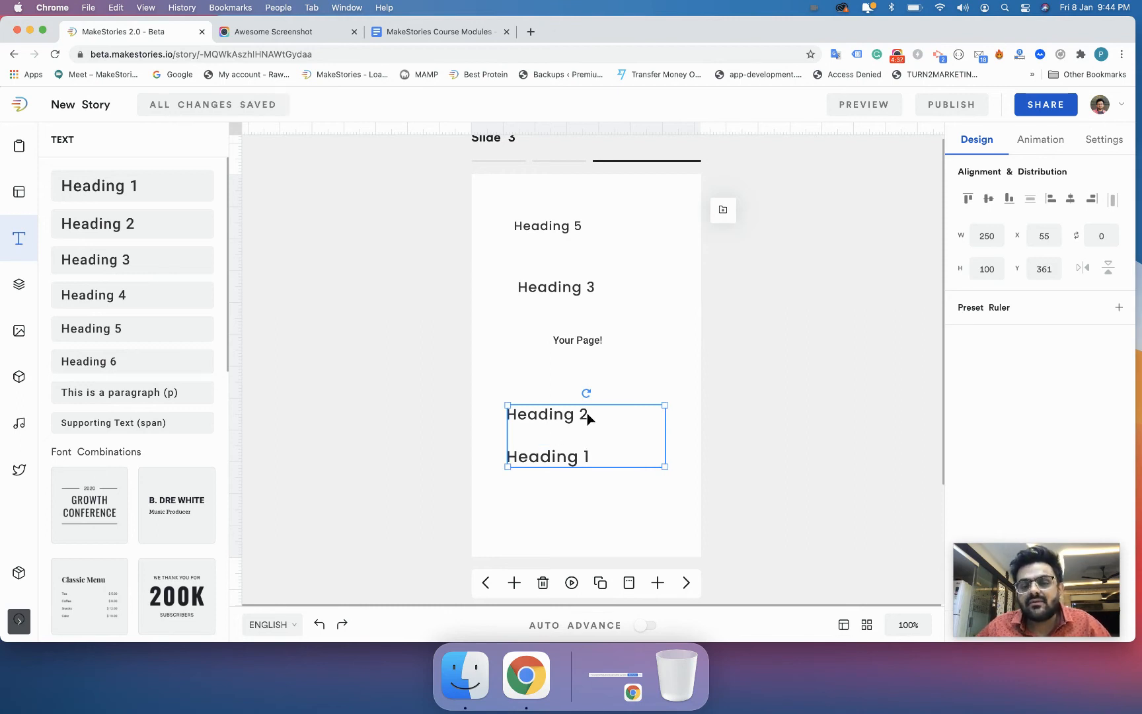
drag(585, 416, 610, 415)
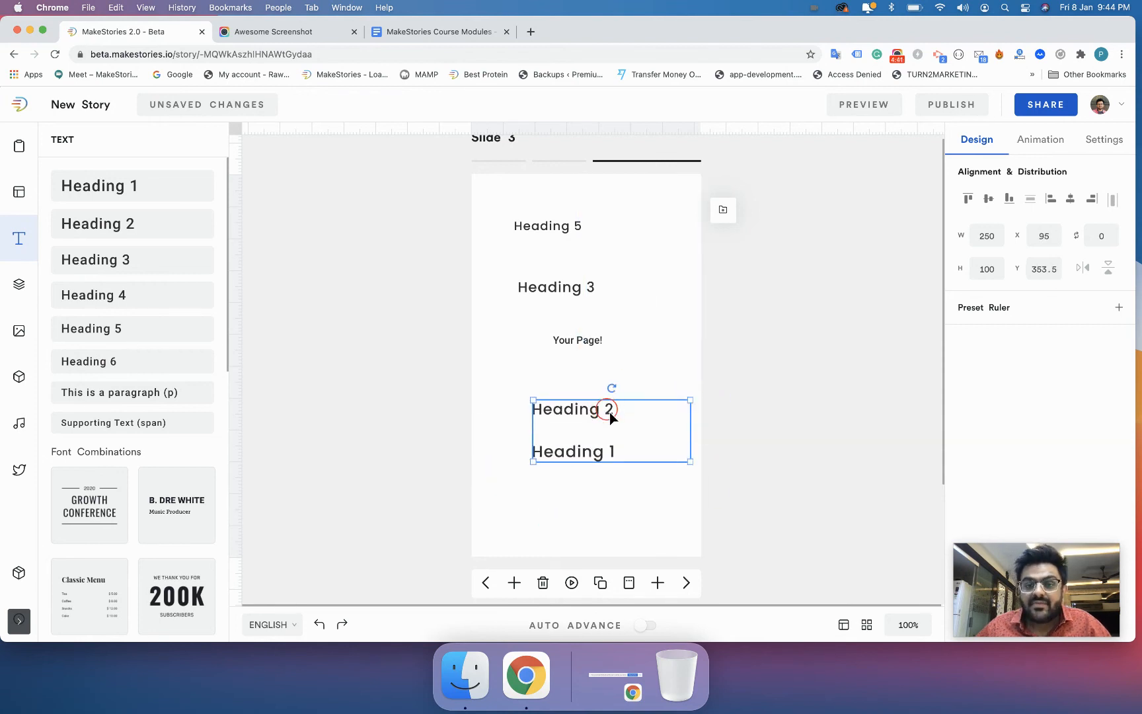
click(724, 212)
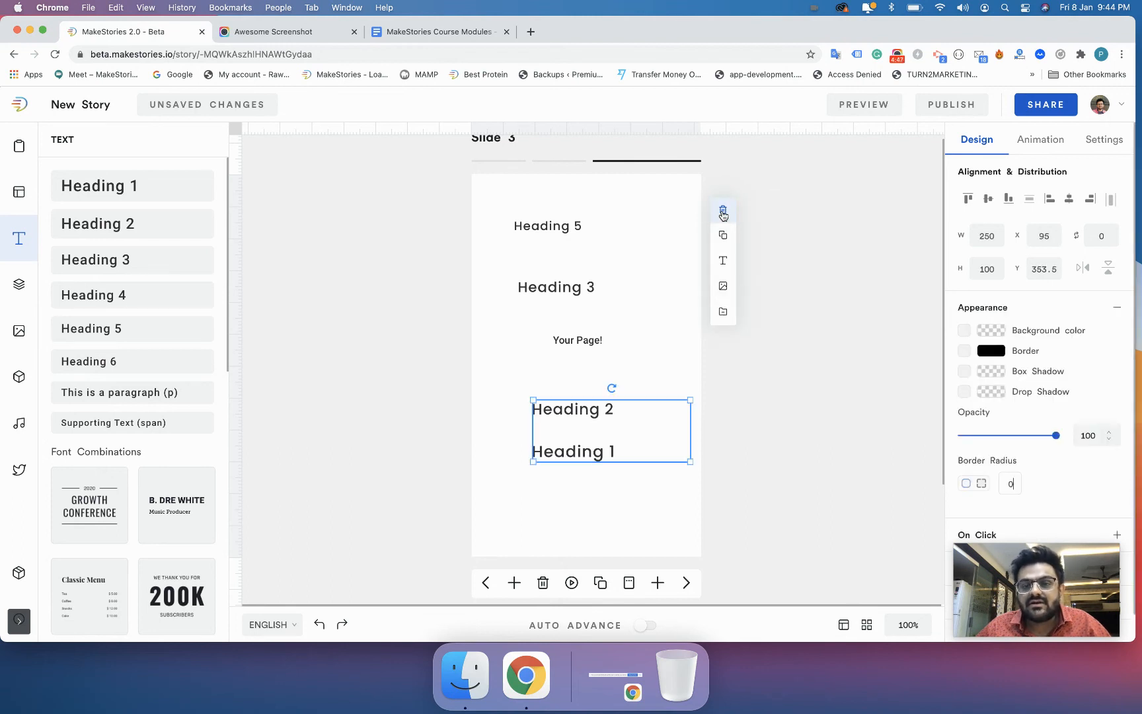
Show the layer list and move the group of Heading 1 and Heading 2 to about X 48, Y 340
click(18, 285)
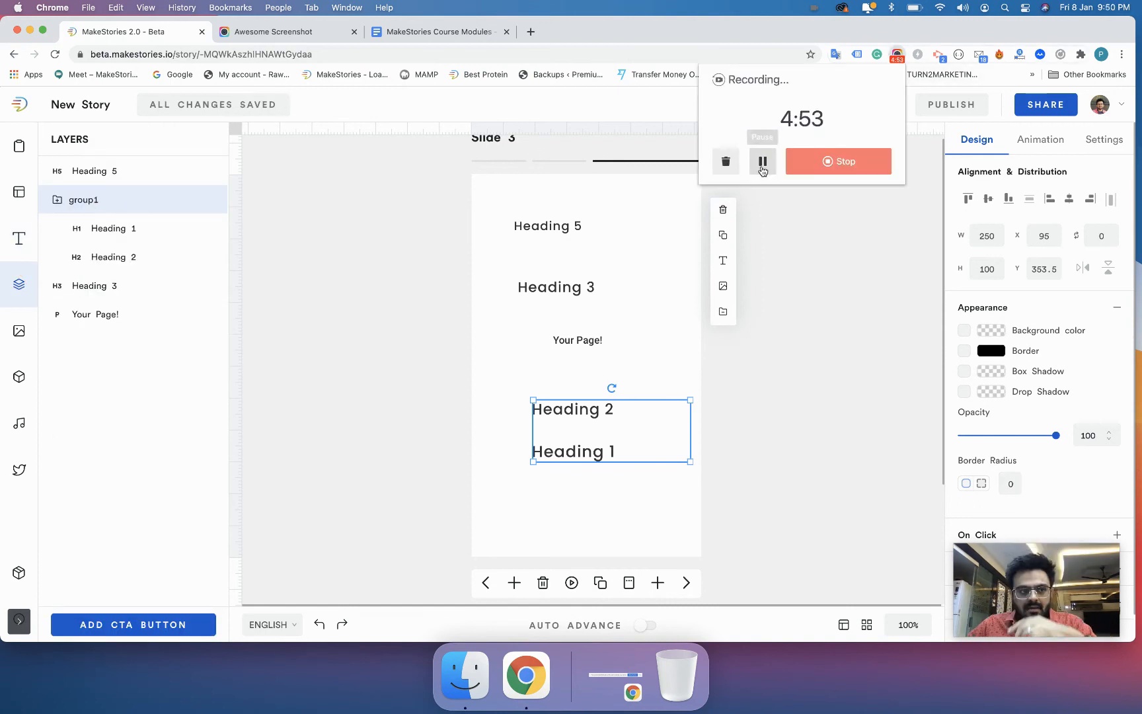
click(802, 241)
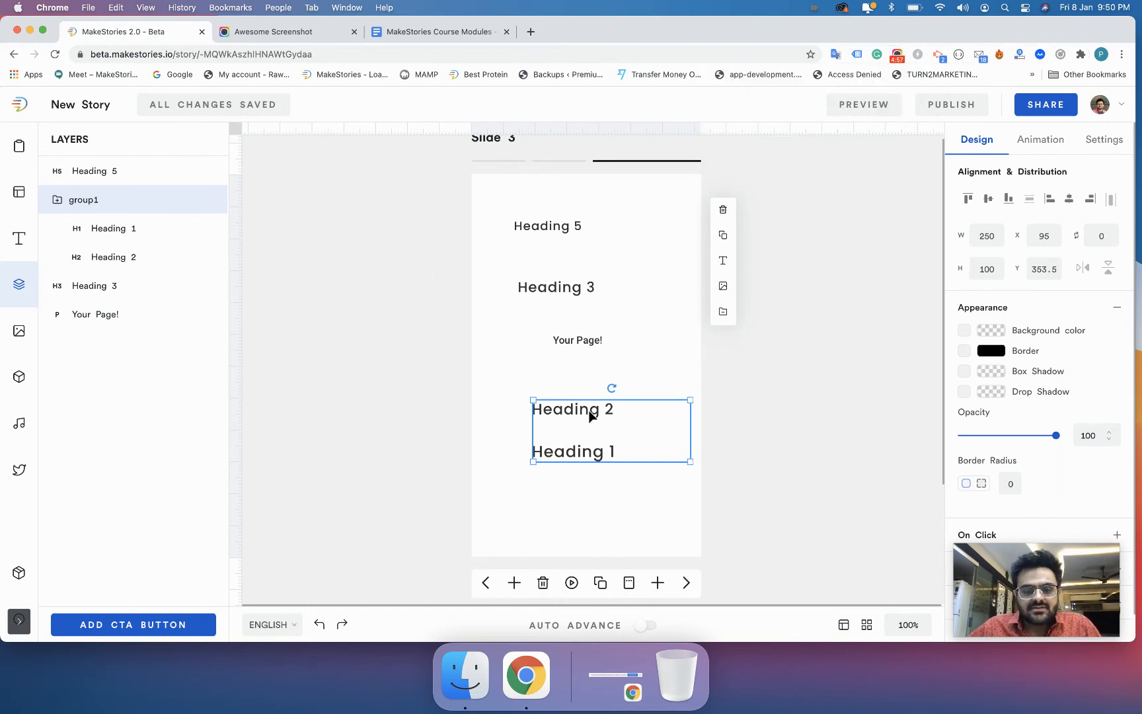
drag(585, 419, 556, 417)
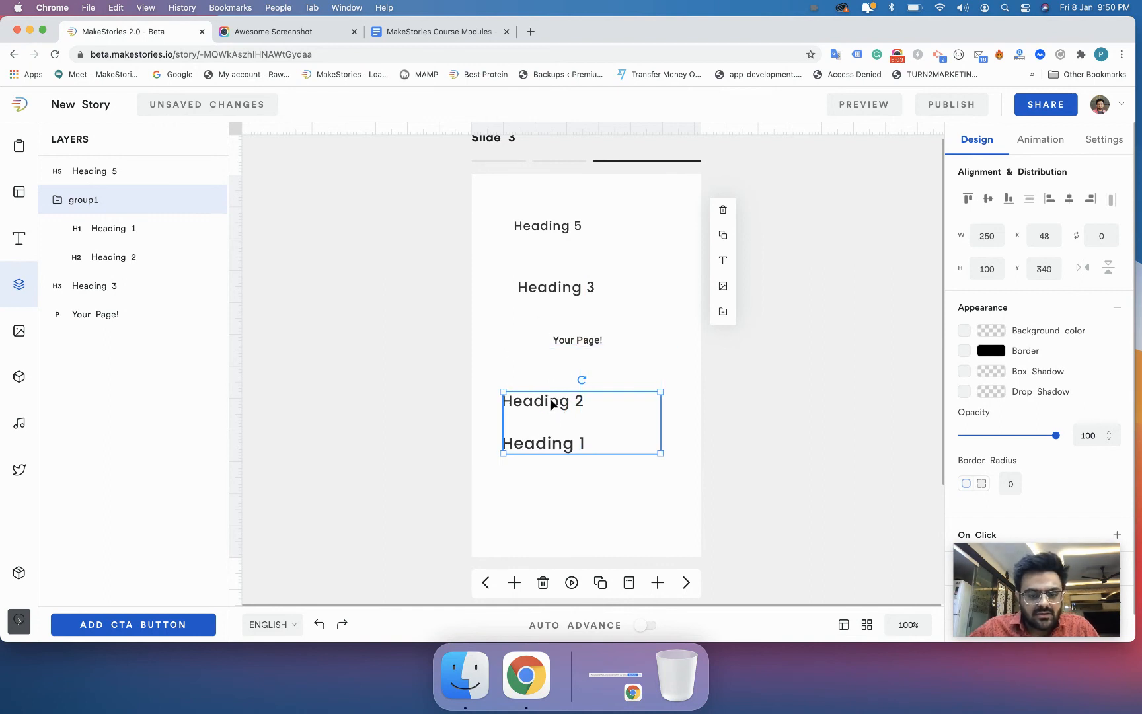
Group Heading 5 and Heading 3 on slide 3
click(491, 206)
drag(492, 207, 574, 299)
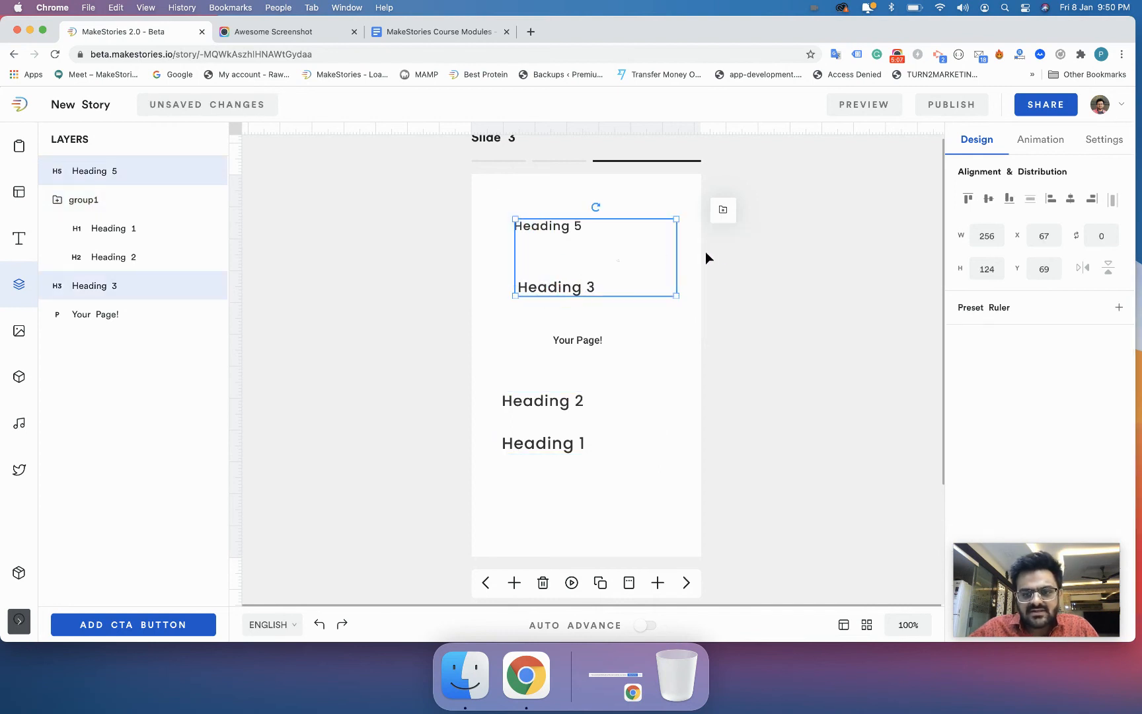
click(723, 212)
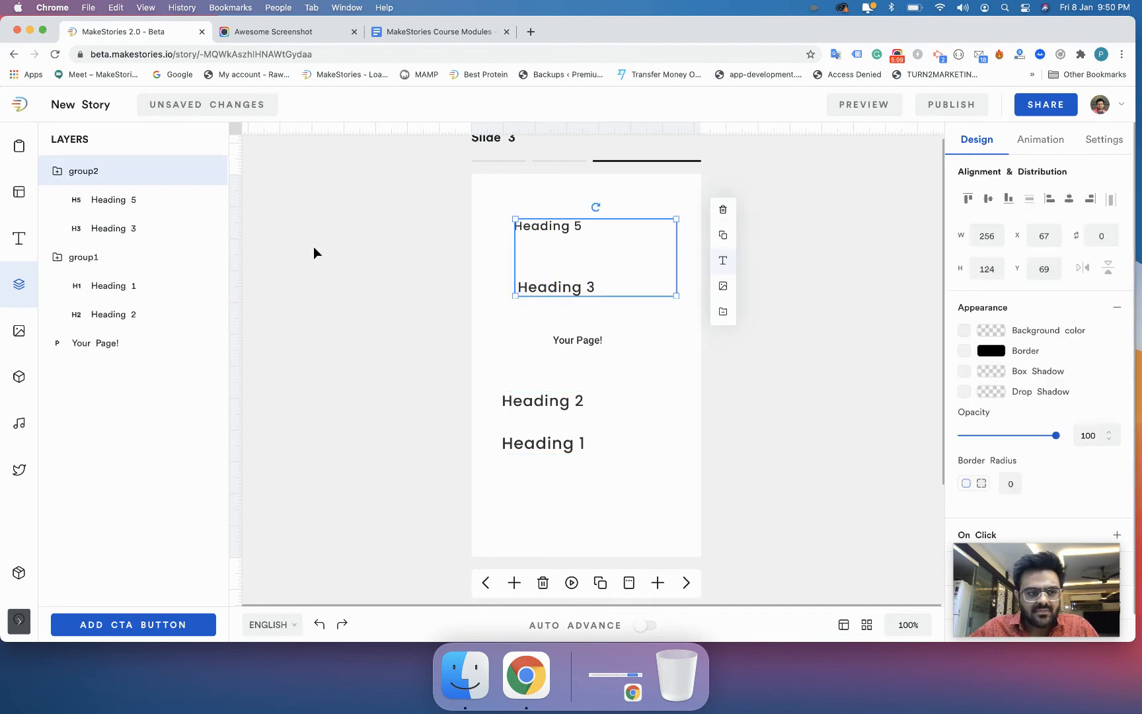
Rename the group containing Heading 5 and Heading 3 to "H3plush5" in the layer list
click(69, 172)
click(86, 173)
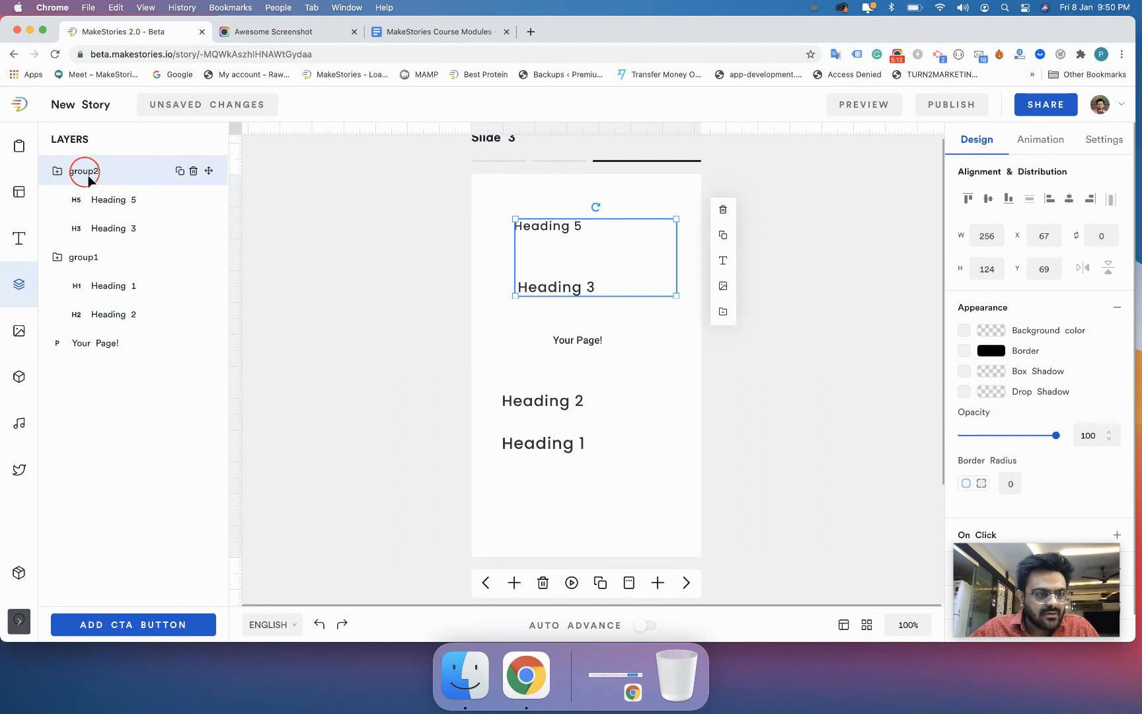
double_click(86, 170)
key(BackSpace)
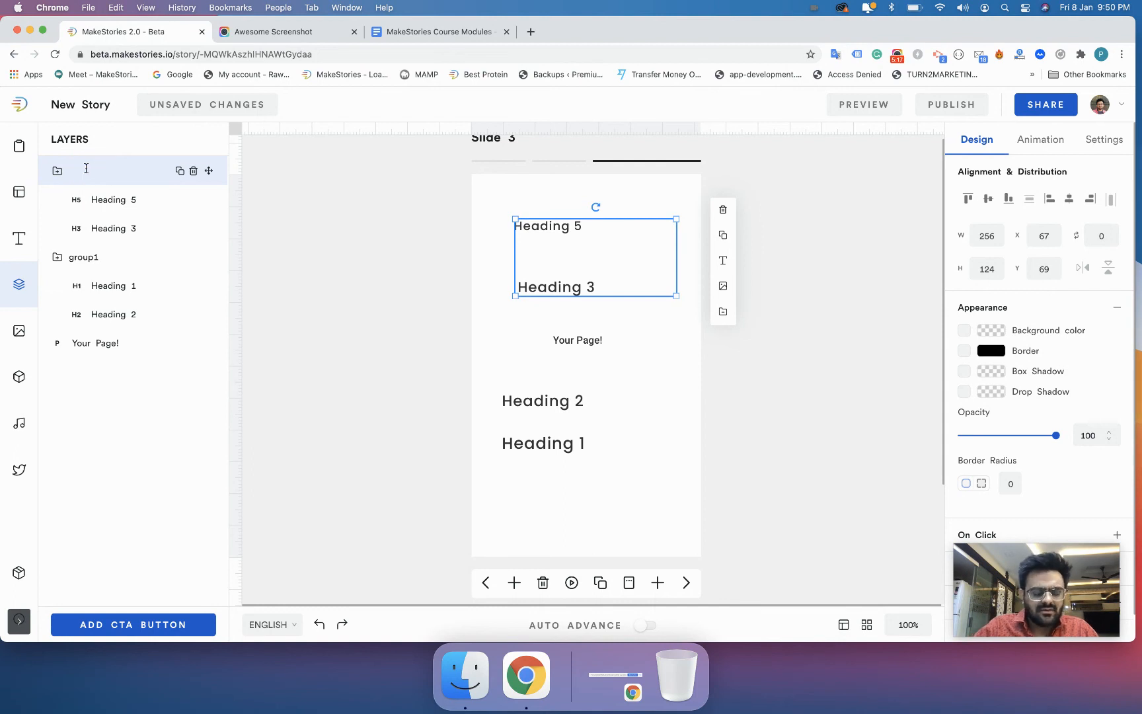
text(H)
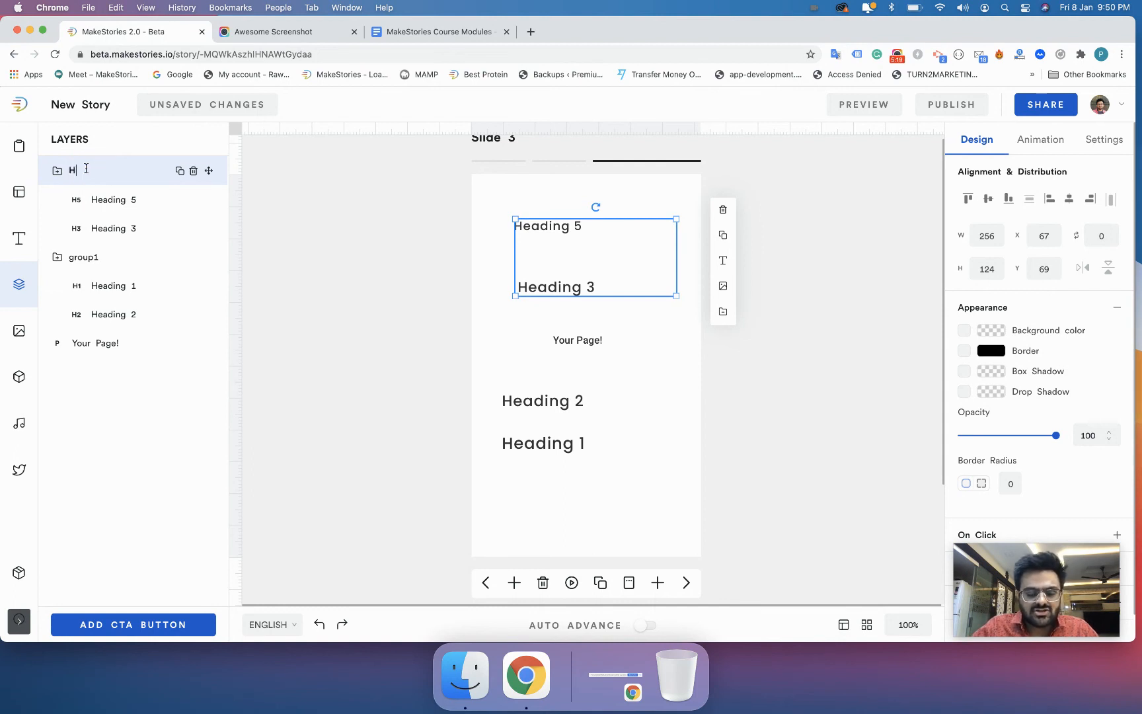
text(3plush5)
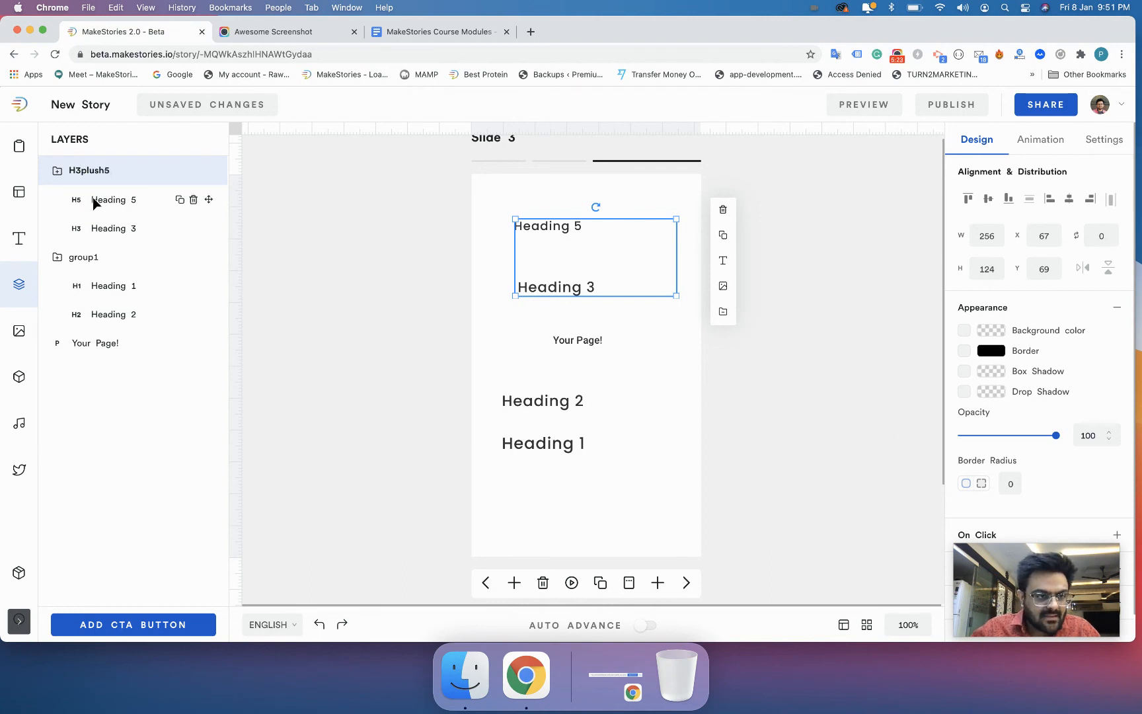
Rename the group containing Heading 1 and Heading 2 to "h1plush2" in the layer list
double_click(85, 256)
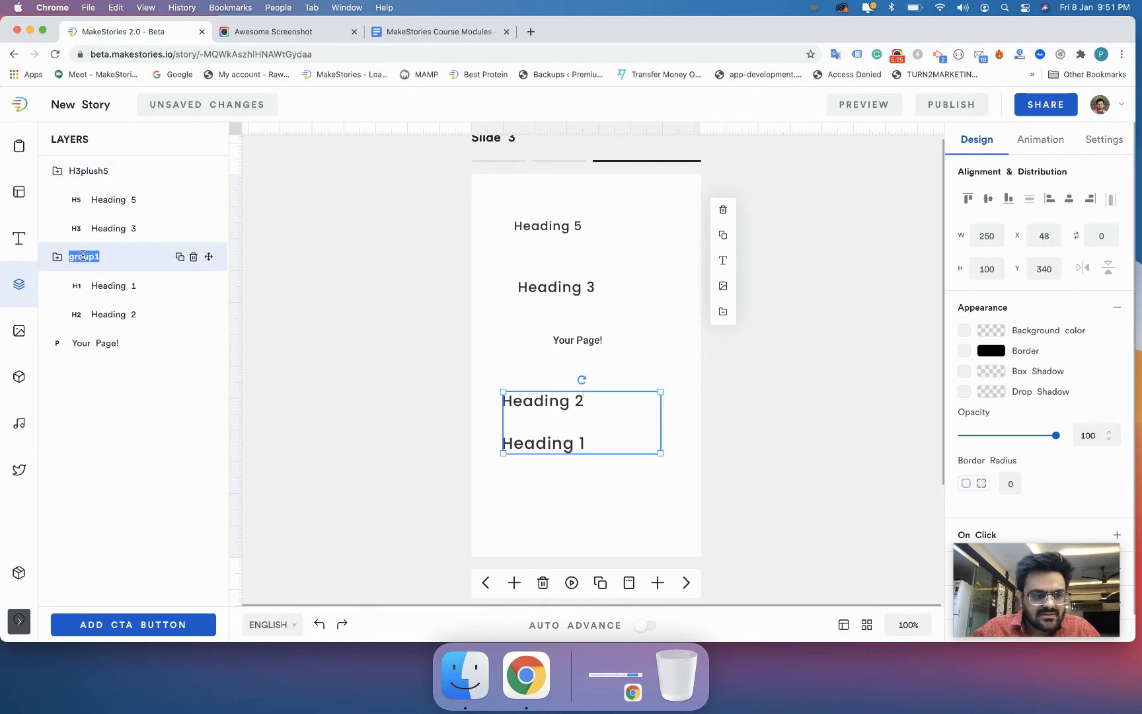
text(h1plu)
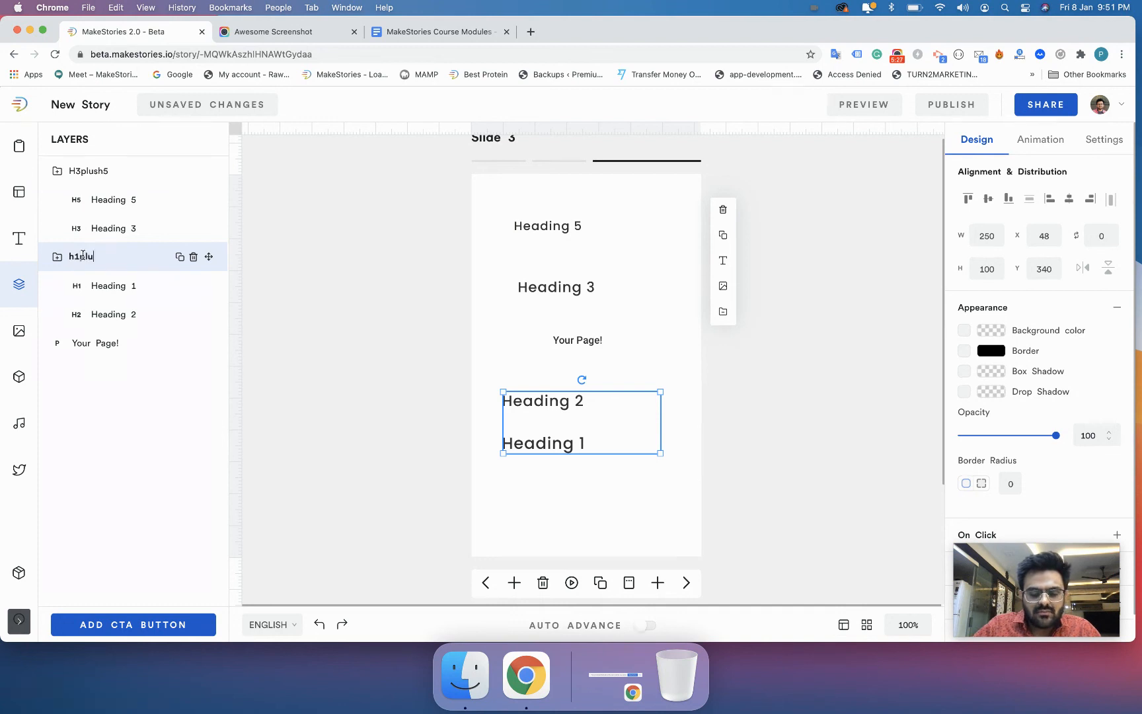
text(sh2)
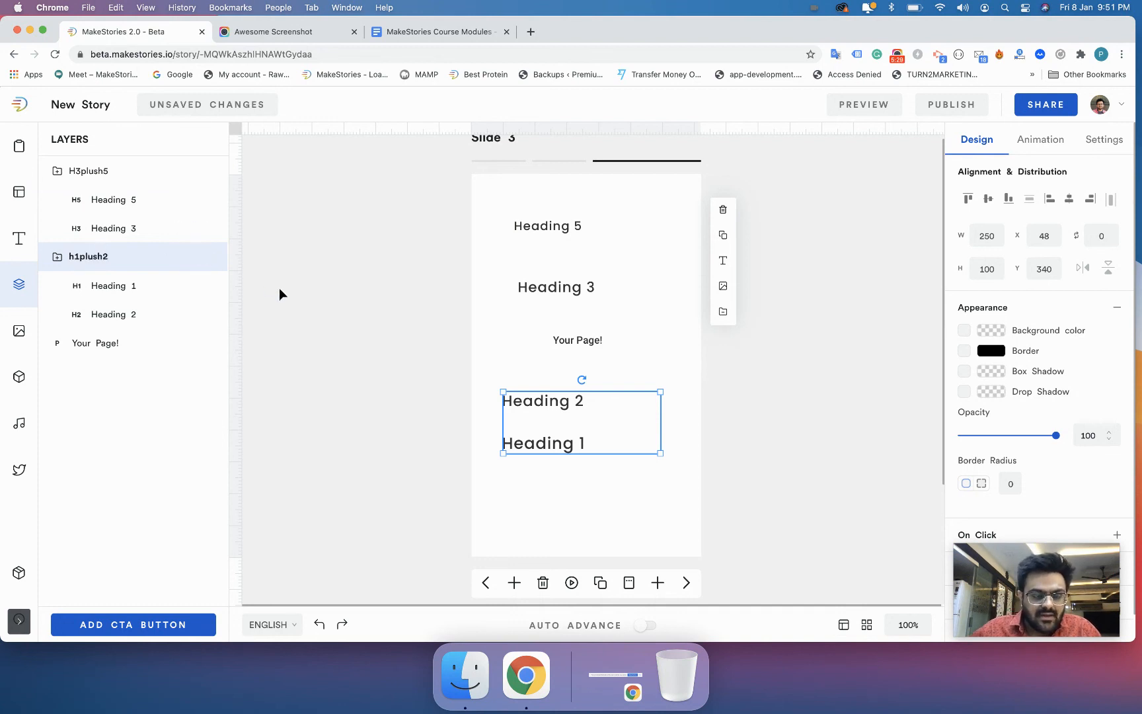
click(296, 269)
Select the H3plush5 and h1plush2 groups together, move them to about X 69, Y 90 and group them
click(527, 269)
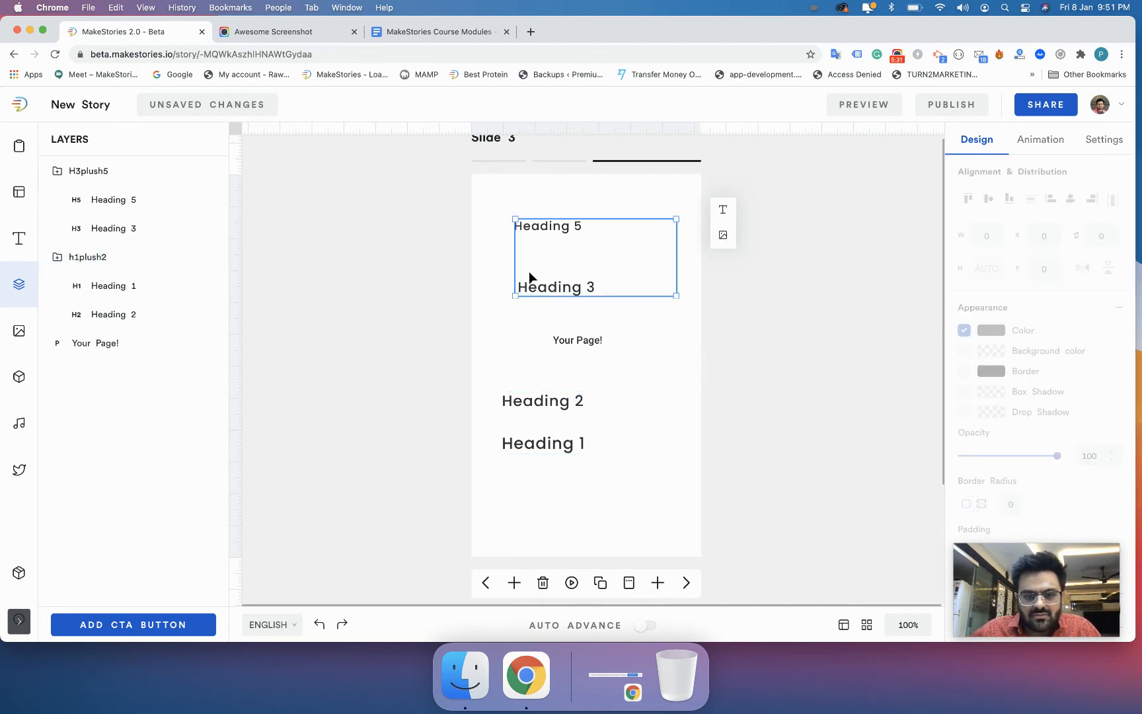
shift+click(539, 402)
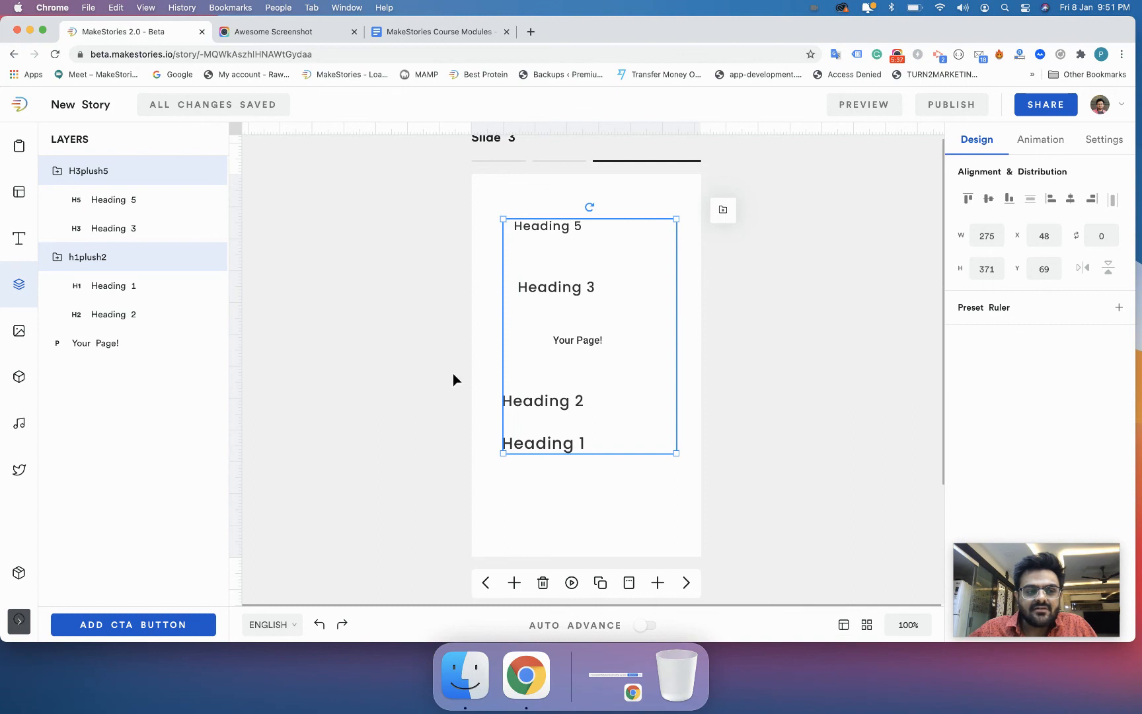
mouse_move(558, 265)
mouse_down()
mouse_move(625, 277)
mouse_move(614, 340)
mouse_move(573, 280)
mouse_up()
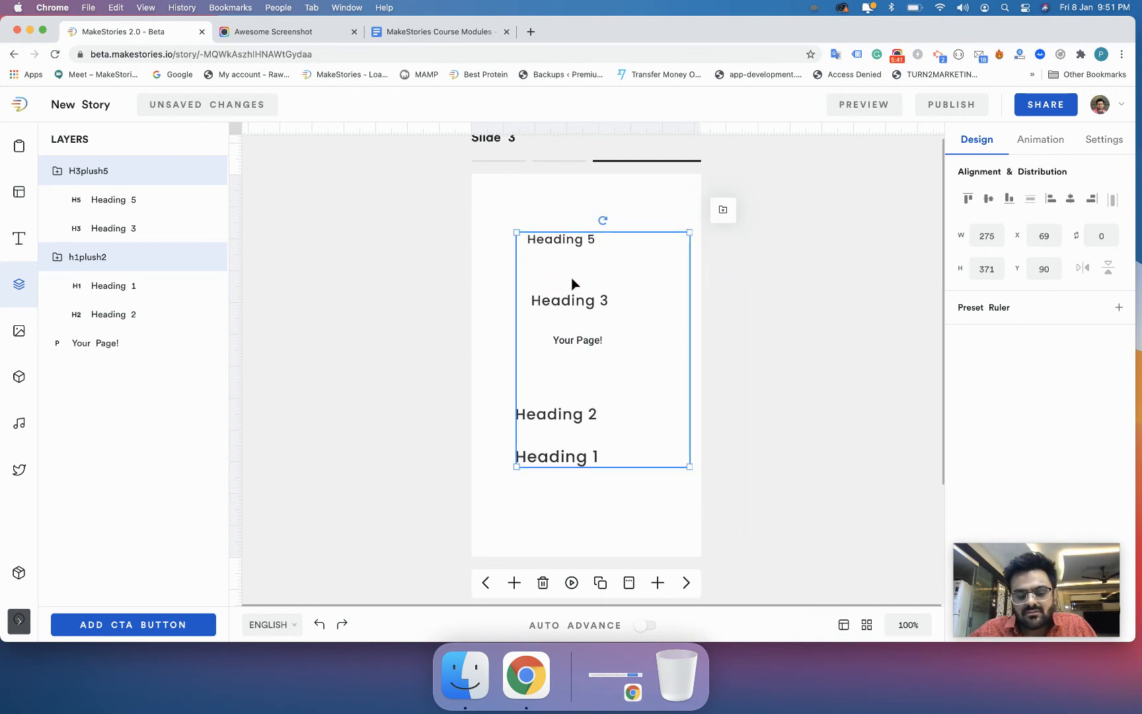
key(super+g)
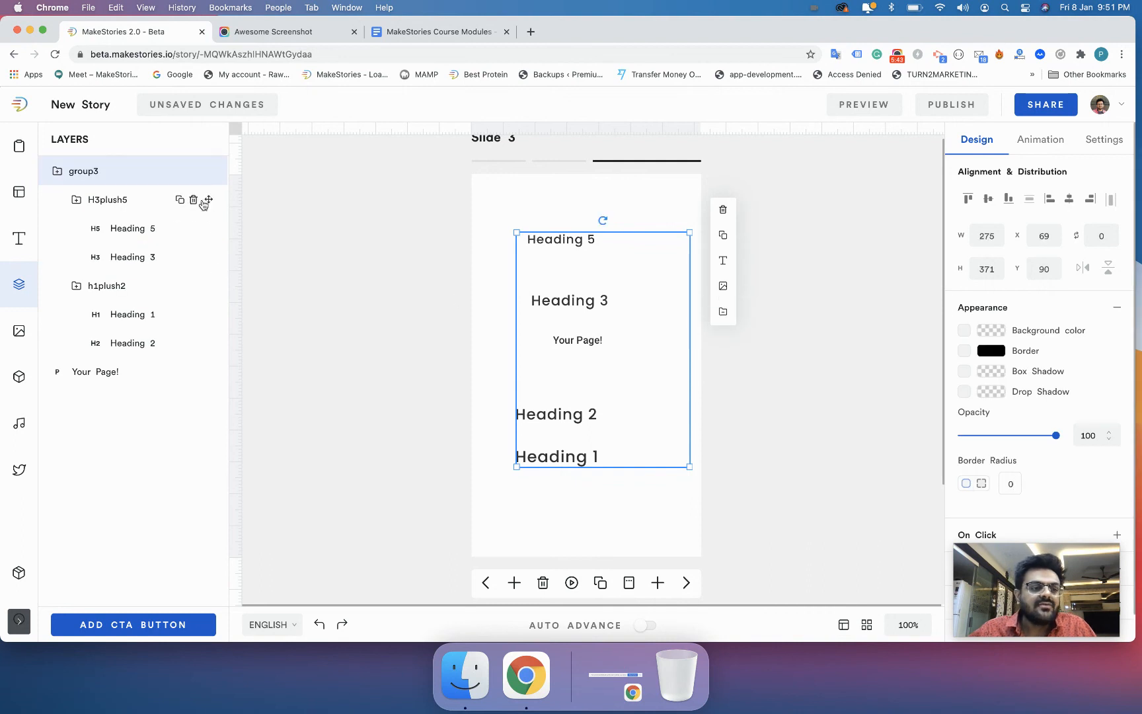
Move the outer group holding all four headings to about X 17, Y 32 on slide 3
click(111, 175)
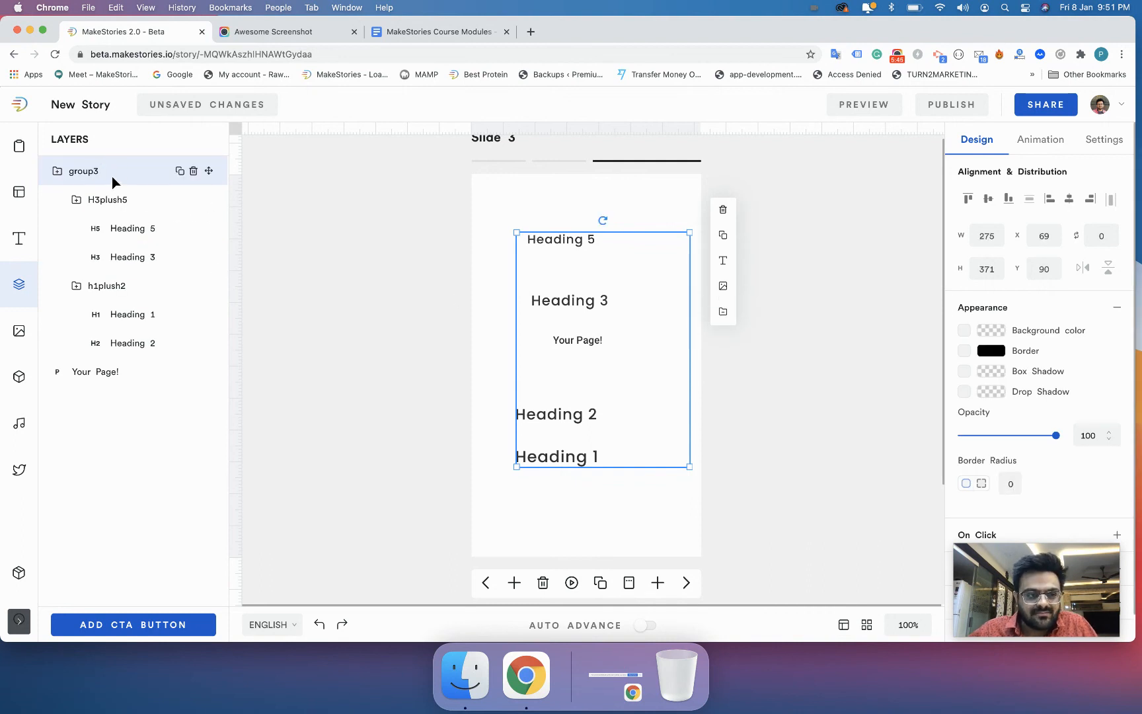
click(465, 296)
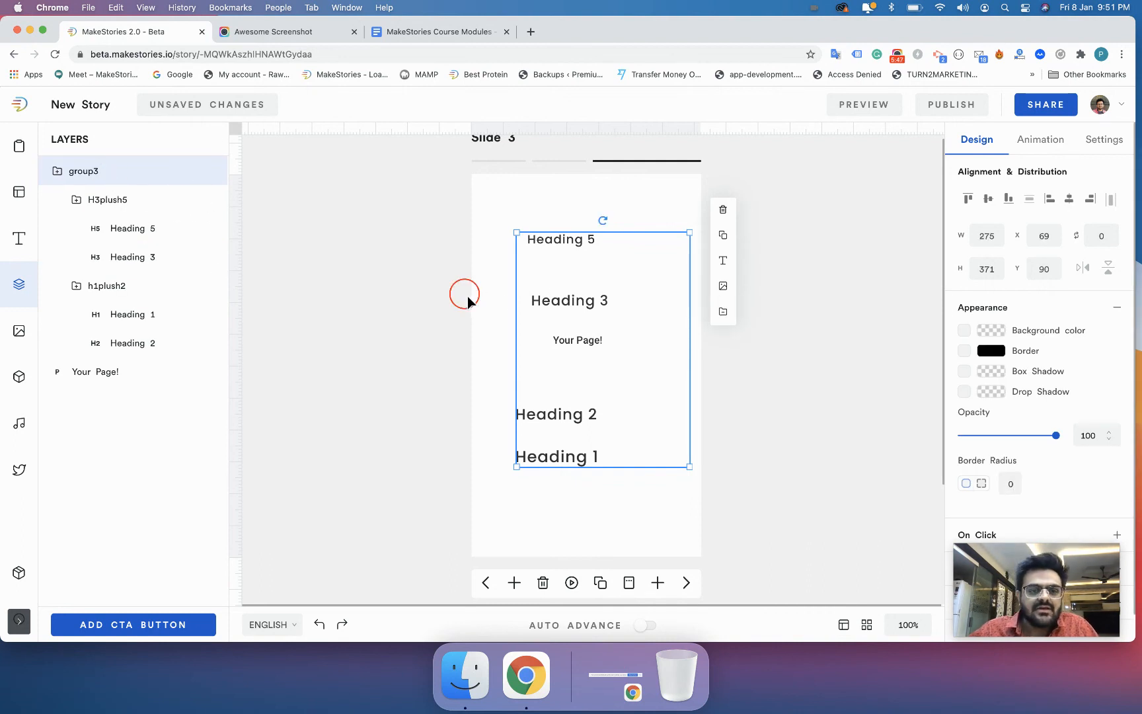
drag(560, 299, 528, 263)
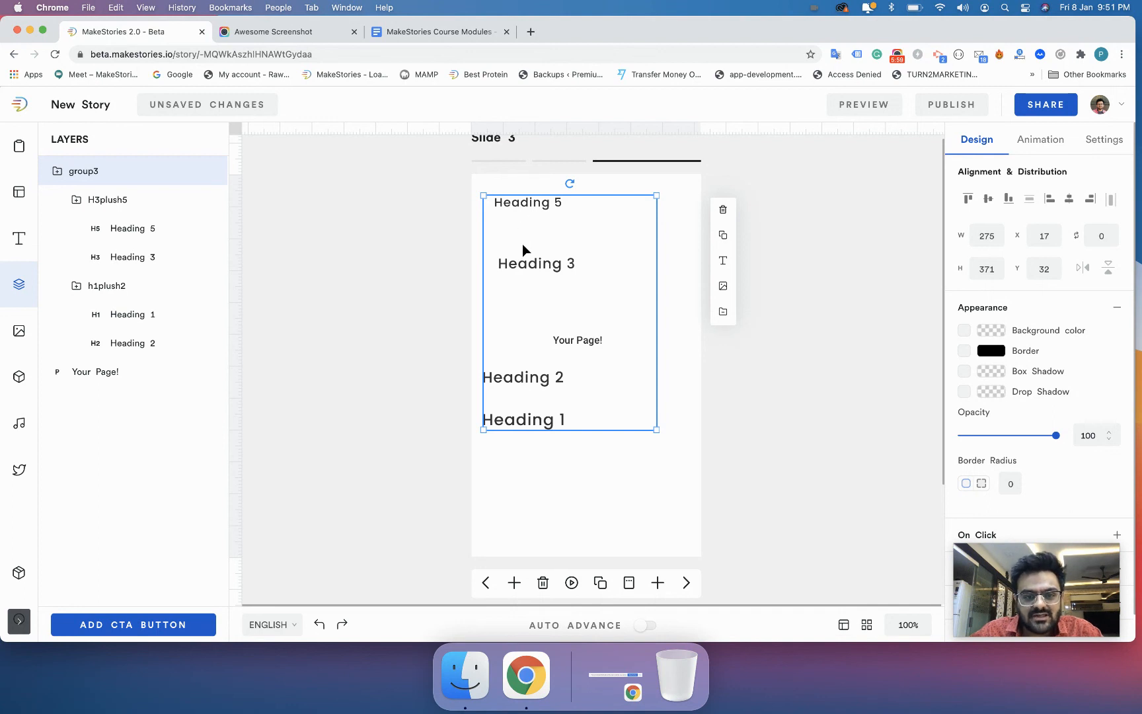
Replace the Heading 5 text inside the nested H3plush5 group with "This grouping is awesome"
double_click(539, 211)
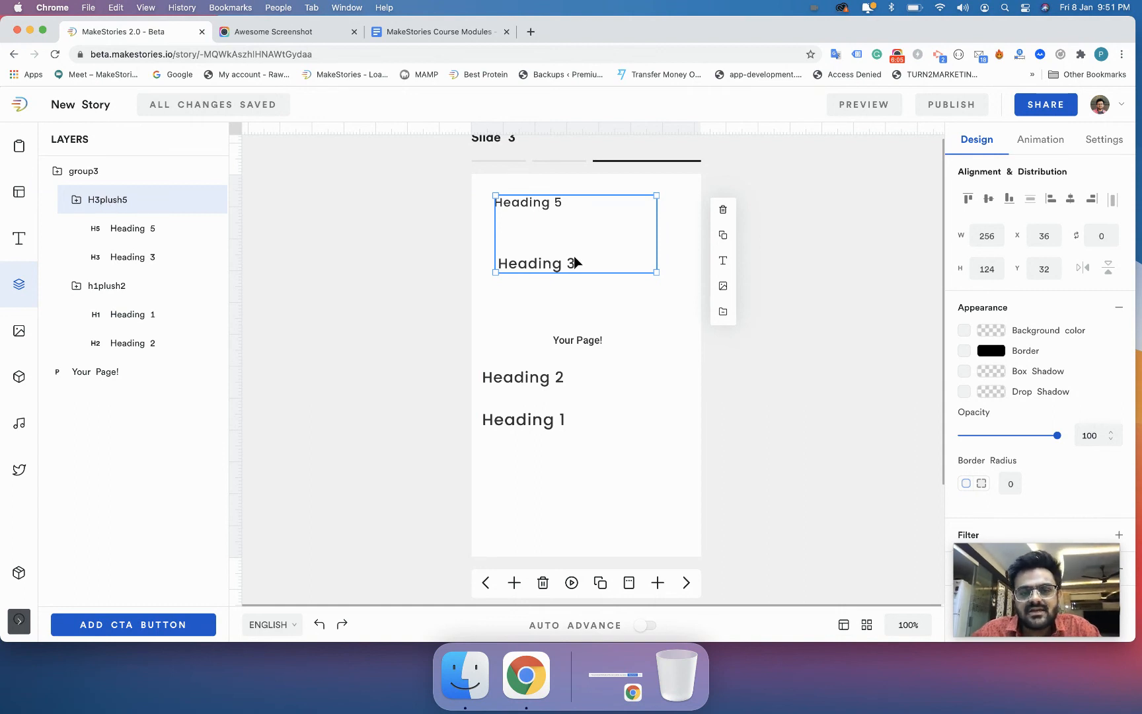
click(542, 204)
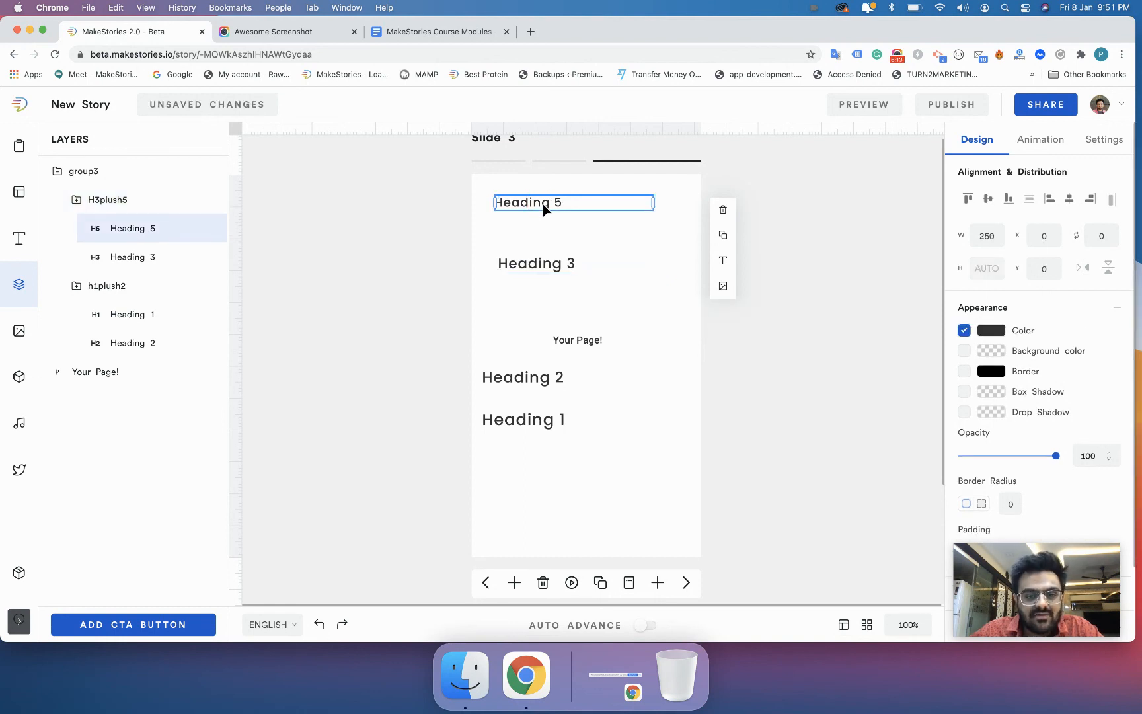
triple_click(542, 204)
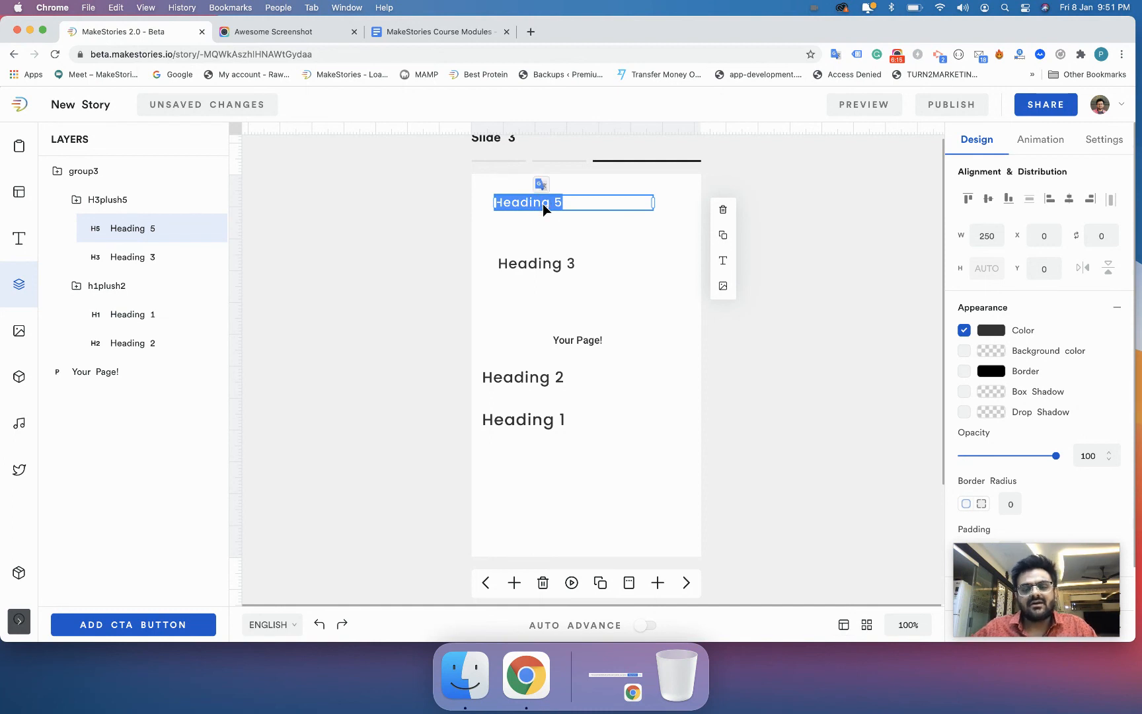
key(BackSpace)
text(This gro)
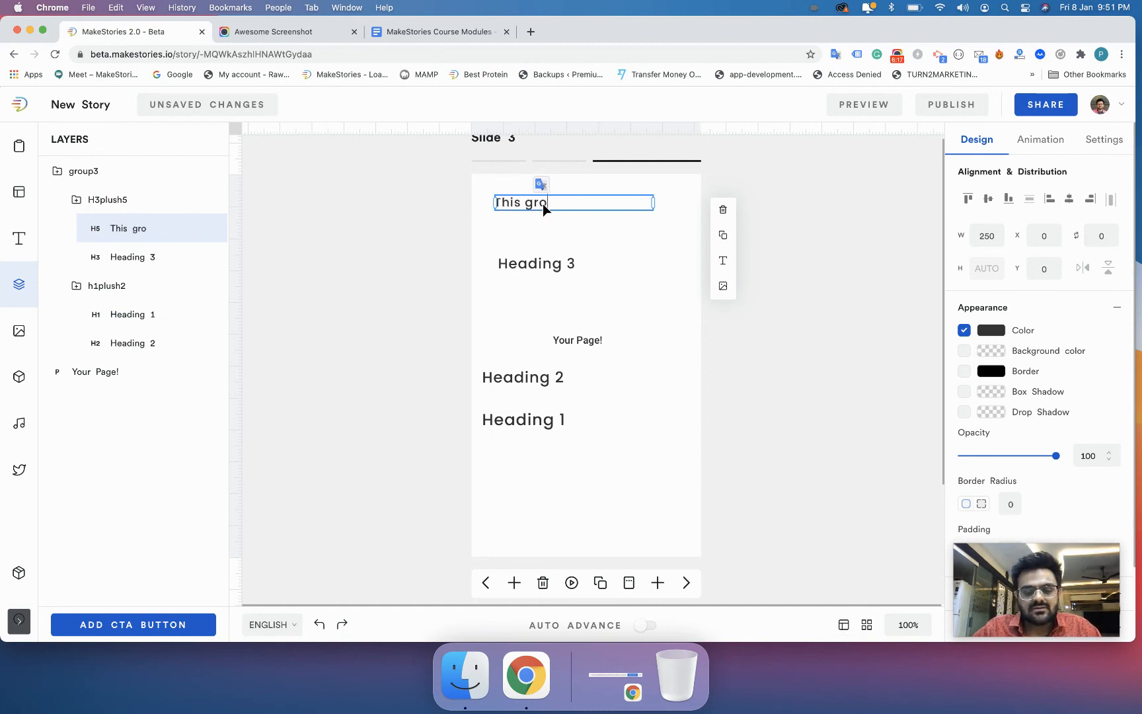
text(uping is )
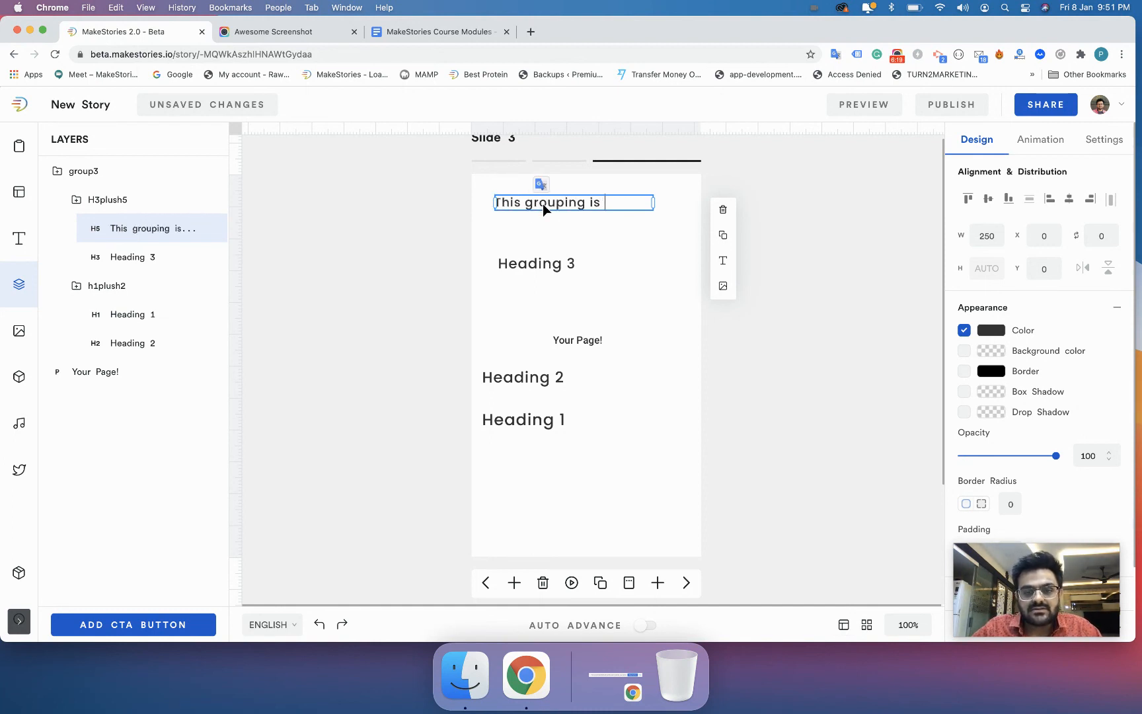
text(awesome)
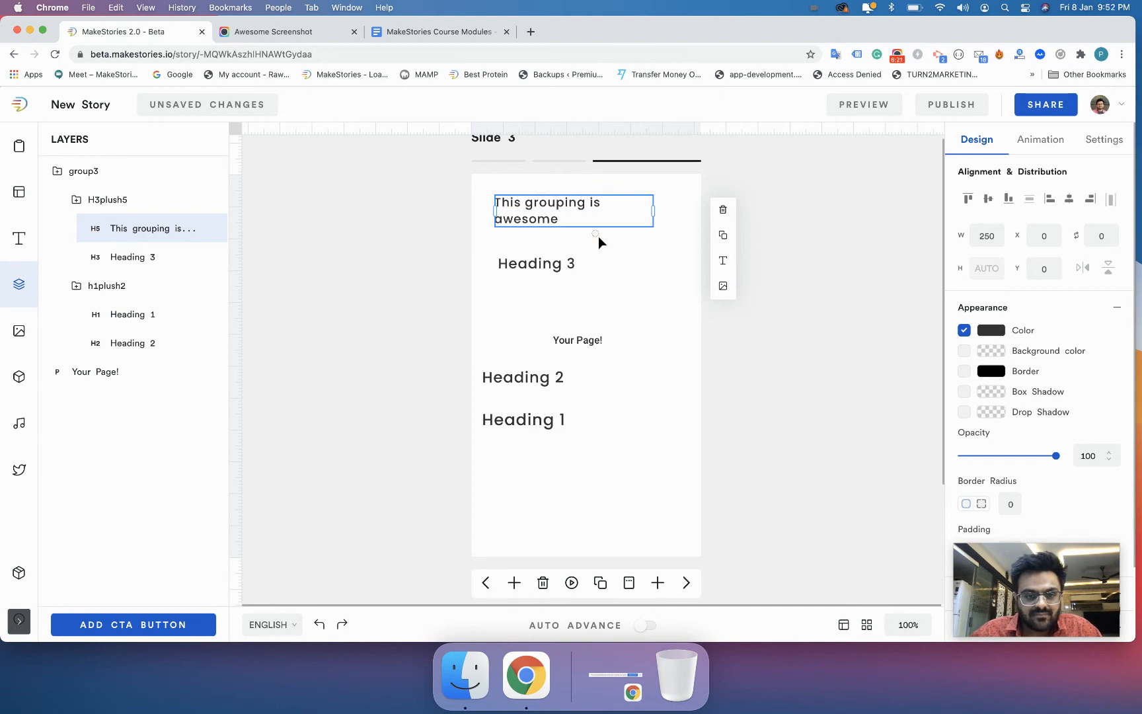
click(396, 321)
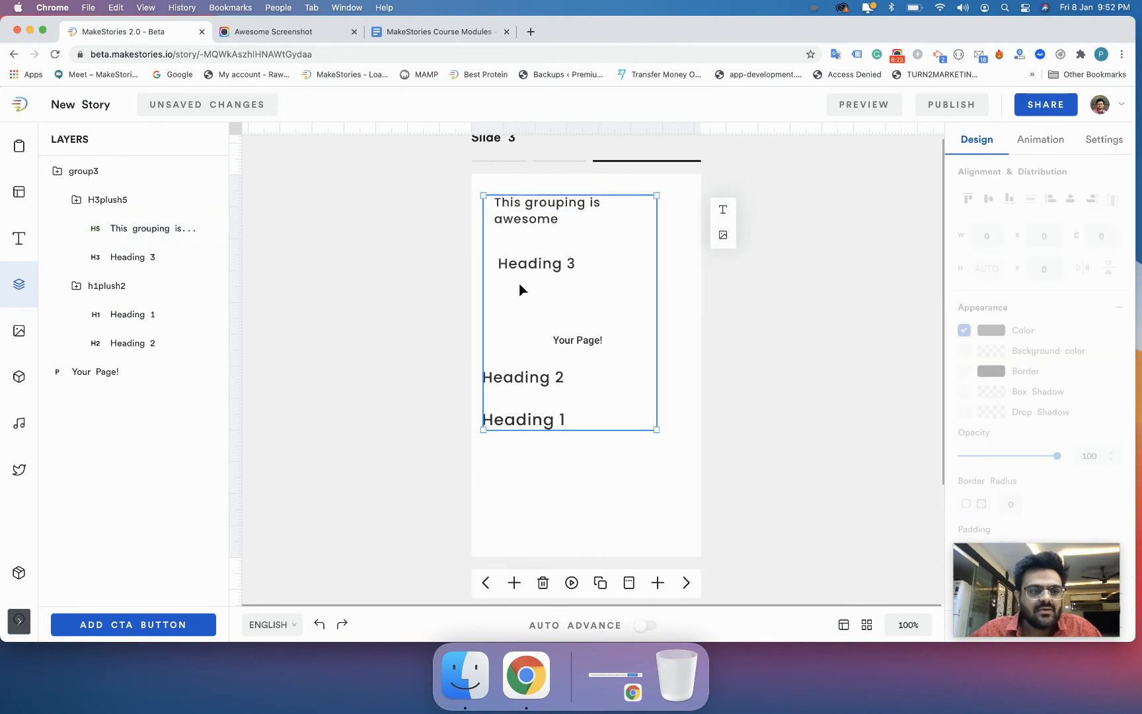
Move the whole outer group to about X 47, Y 75 on slide 3 and deselect it
drag(542, 268, 560, 299)
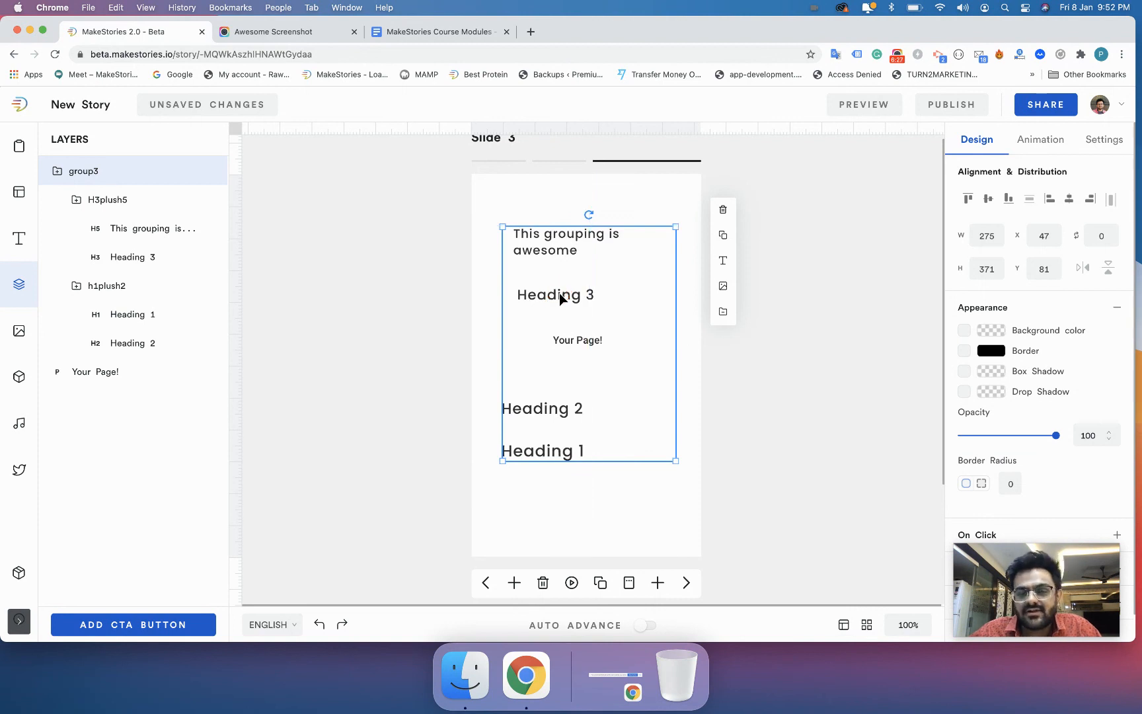
mouse_move(556, 291)
mouse_down()
mouse_move(554, 273)
mouse_move(550, 291)
mouse_up()
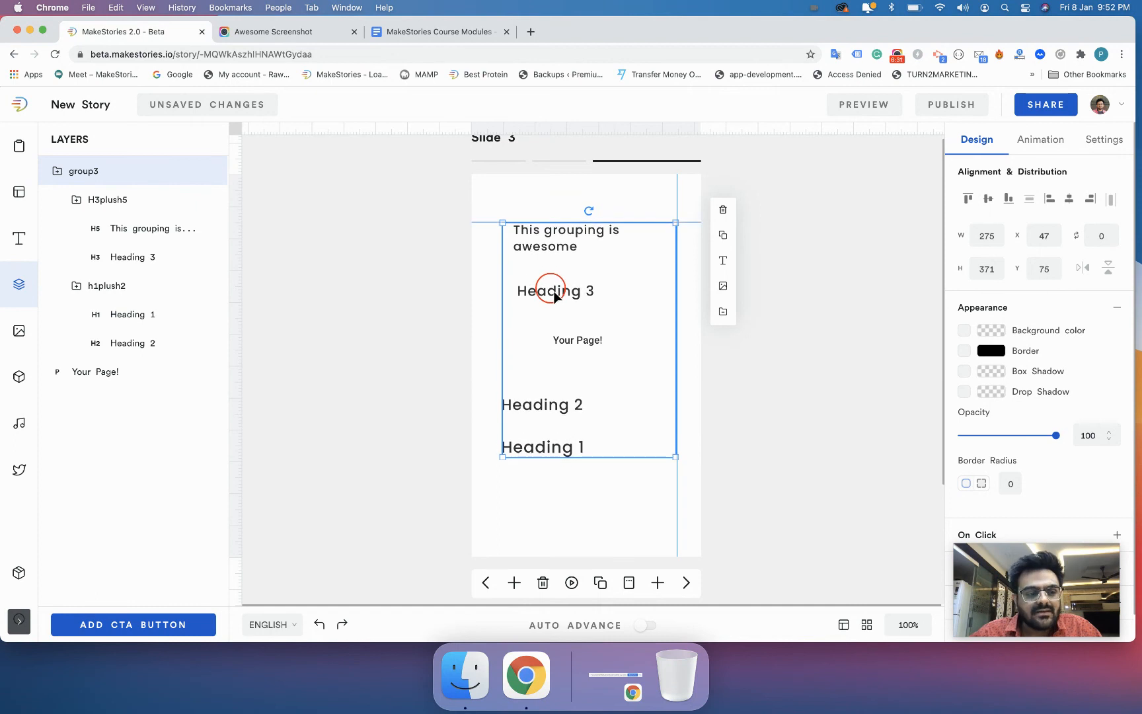
click(436, 333)
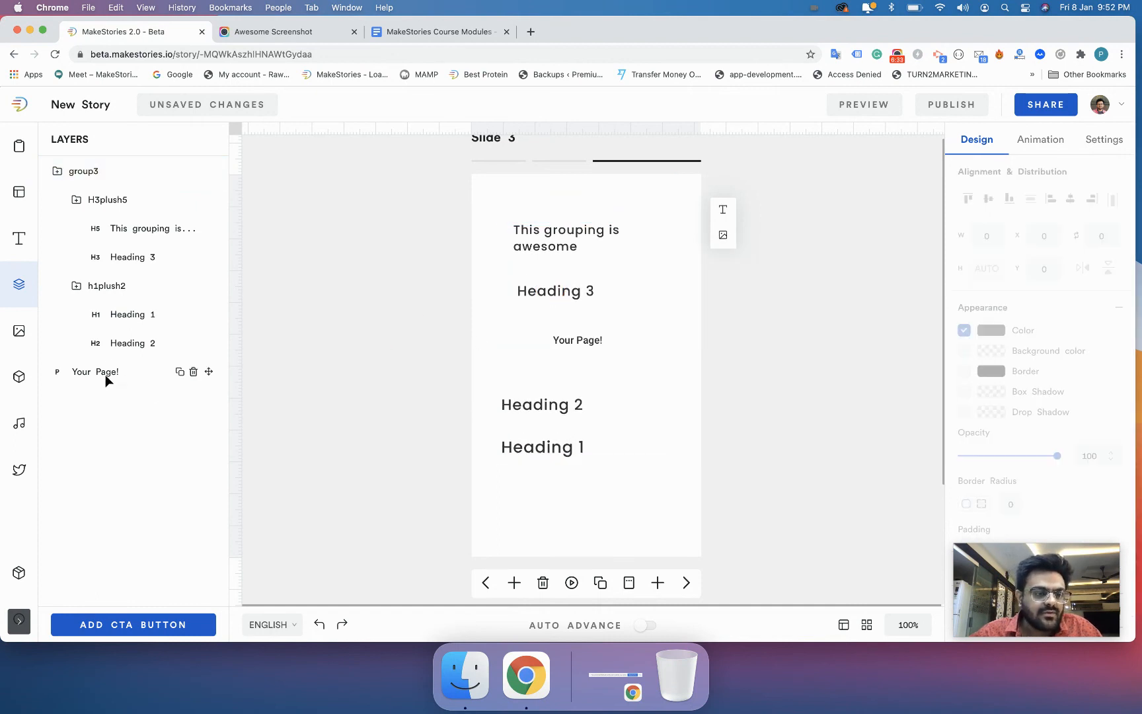